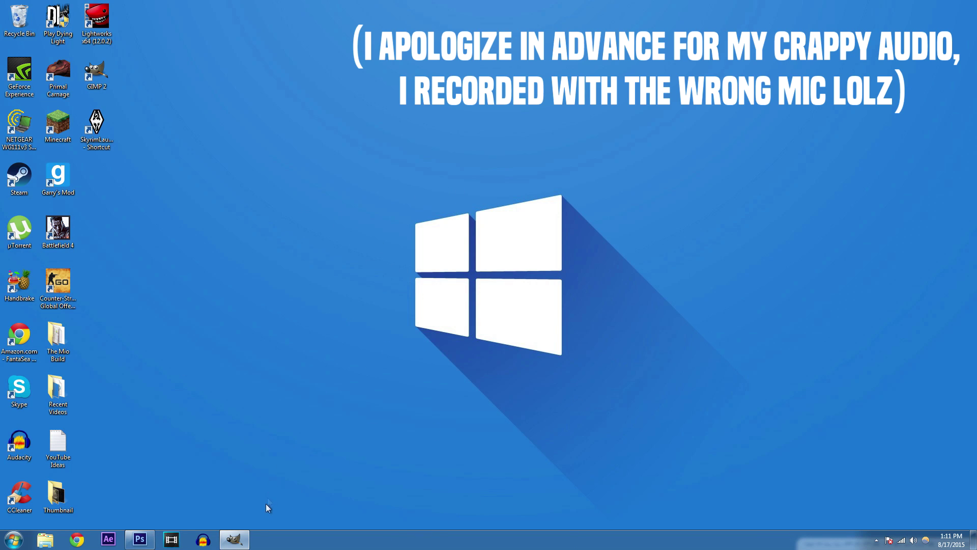
Step: Restore the GIMP window showing the red 'YOUR TEXT HERE' thumbnail project from the taskbar
left_click(239, 547)
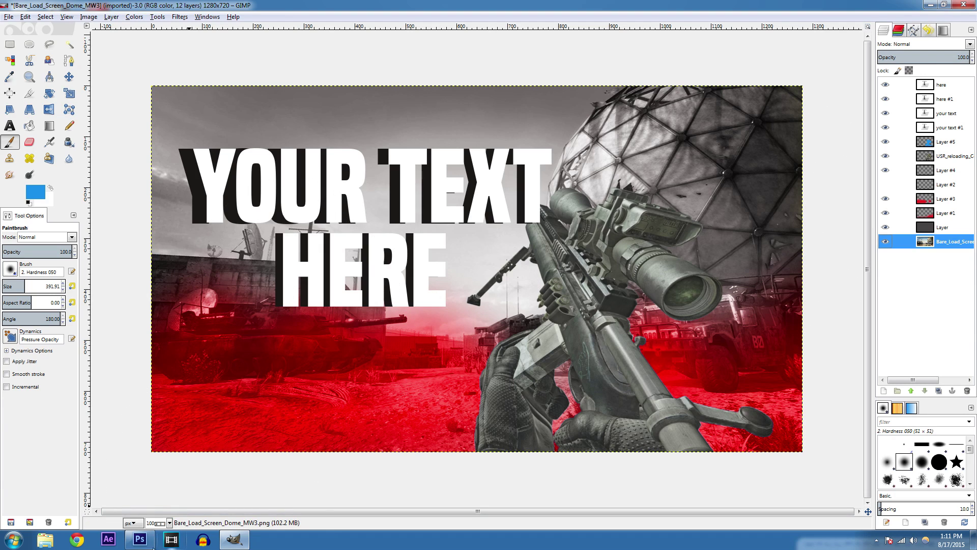
left_click(143, 543)
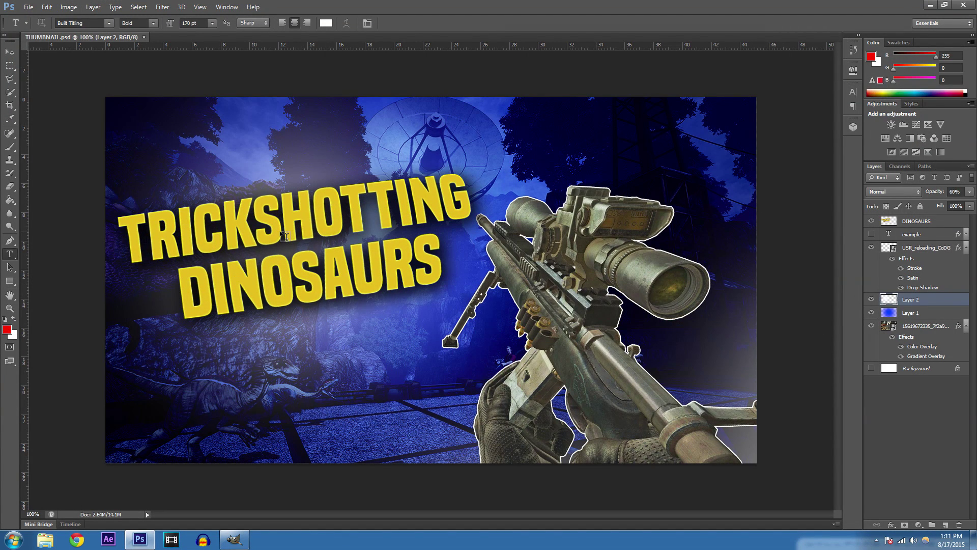
left_click(10, 52)
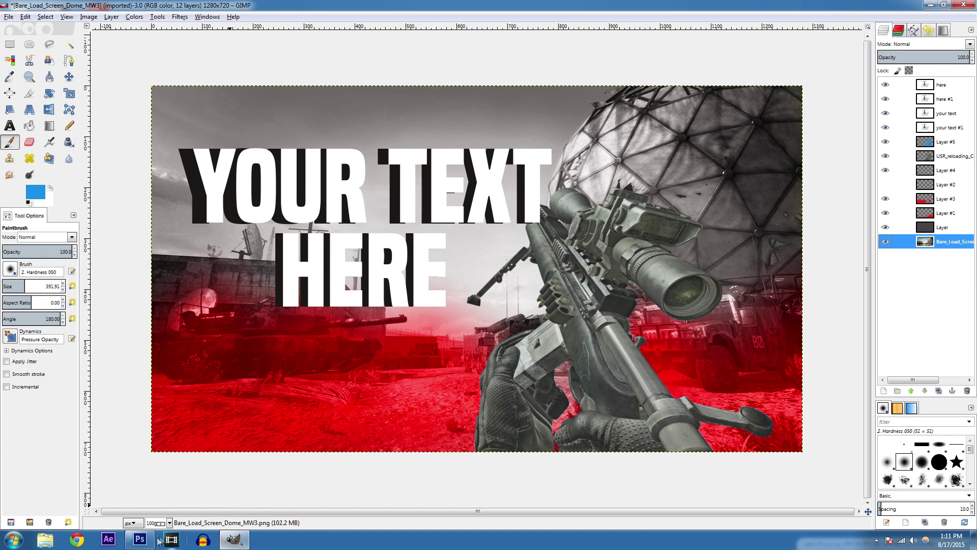
left_click(140, 539)
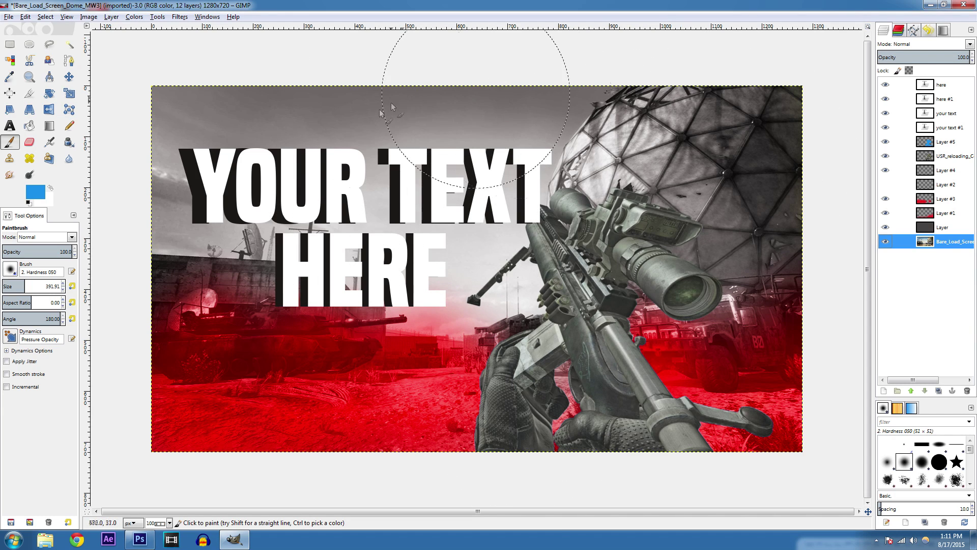
left_click(140, 539)
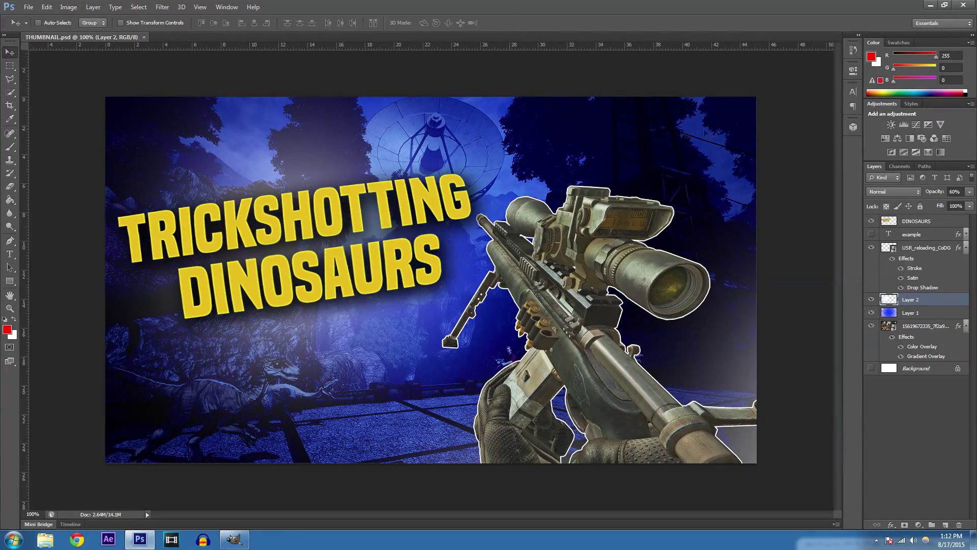
left_click(927, 5)
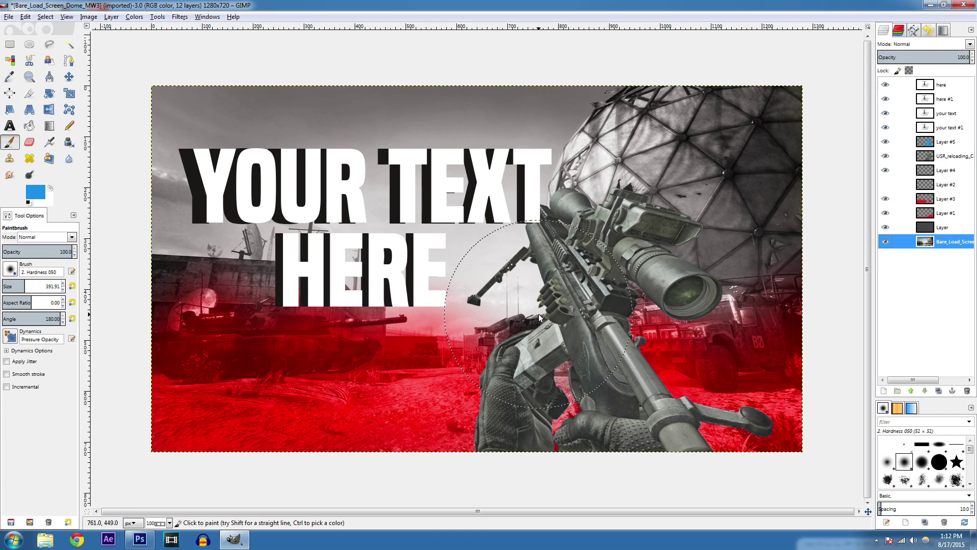
key("m")
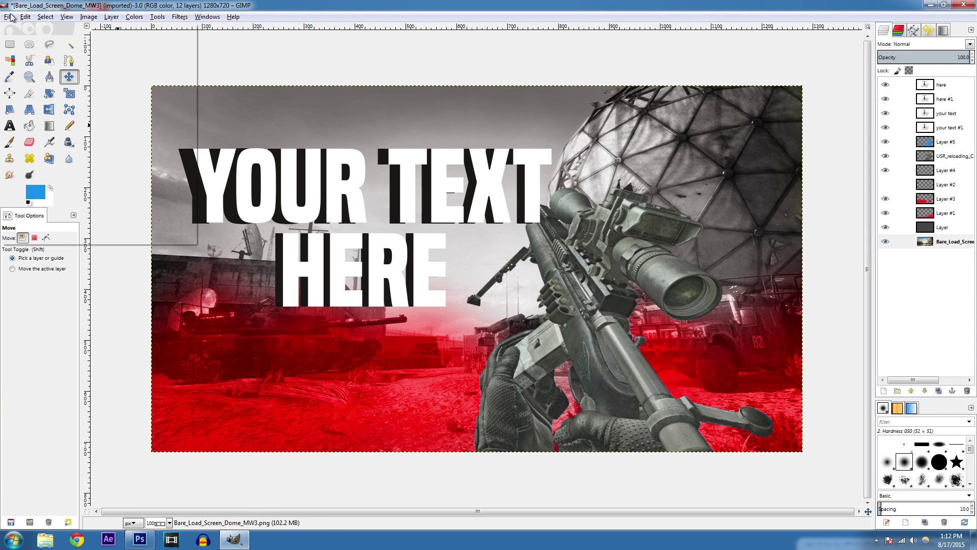
left_click(24, 16)
Step: Create a new blank 1280×720 image without choosing a template
left_click(22, 33)
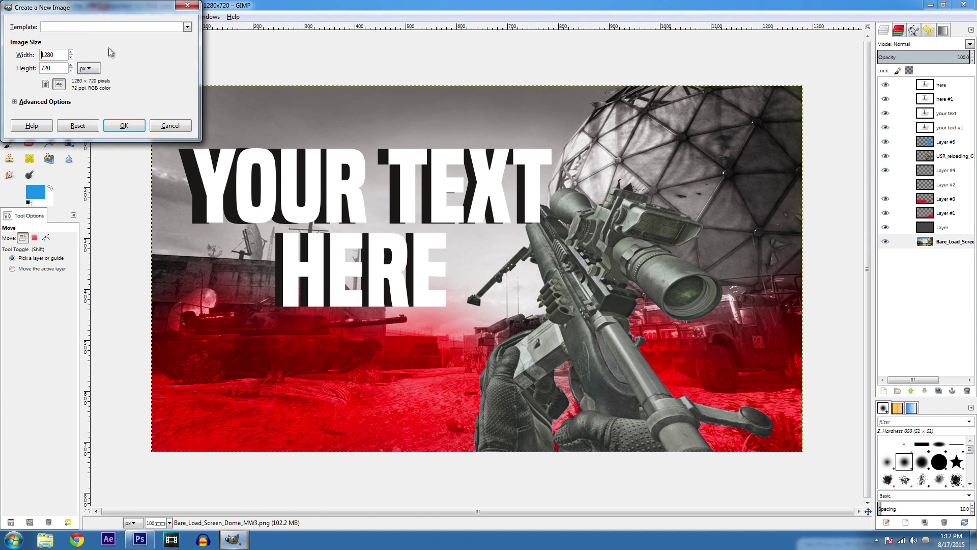
left_click(187, 28)
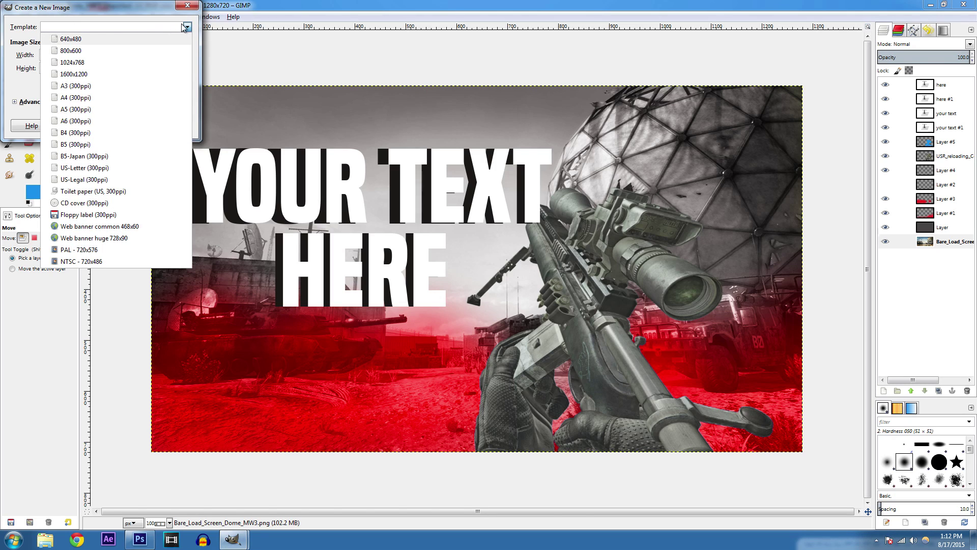
left_click(188, 26)
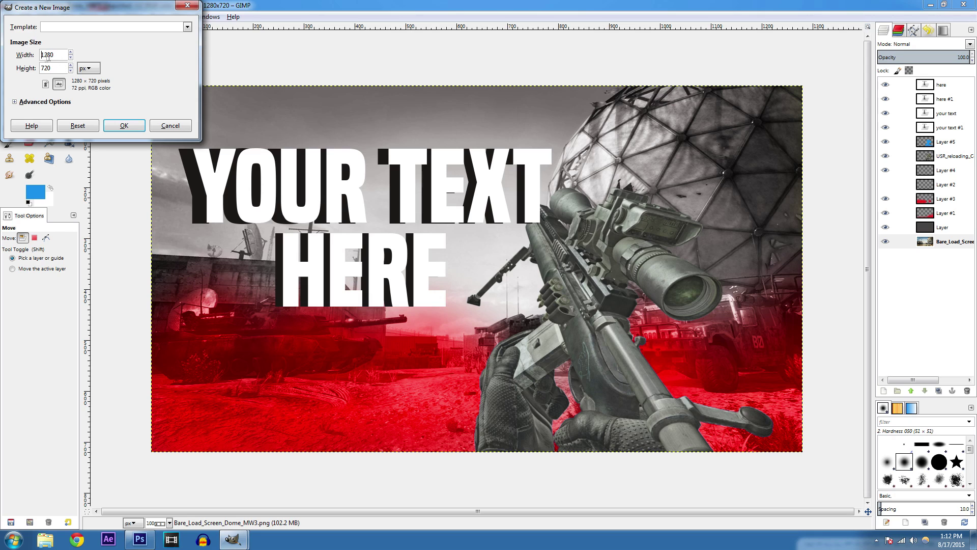
left_click(123, 125)
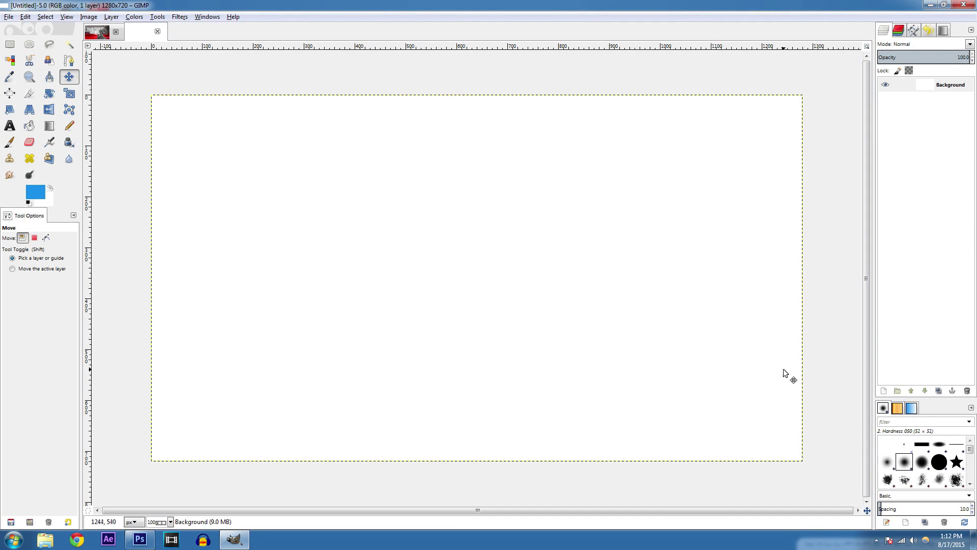
Step: Flip between the red reference design and the new Untitled image to compare them
left_click(99, 34)
left_click(135, 34)
left_click(108, 33)
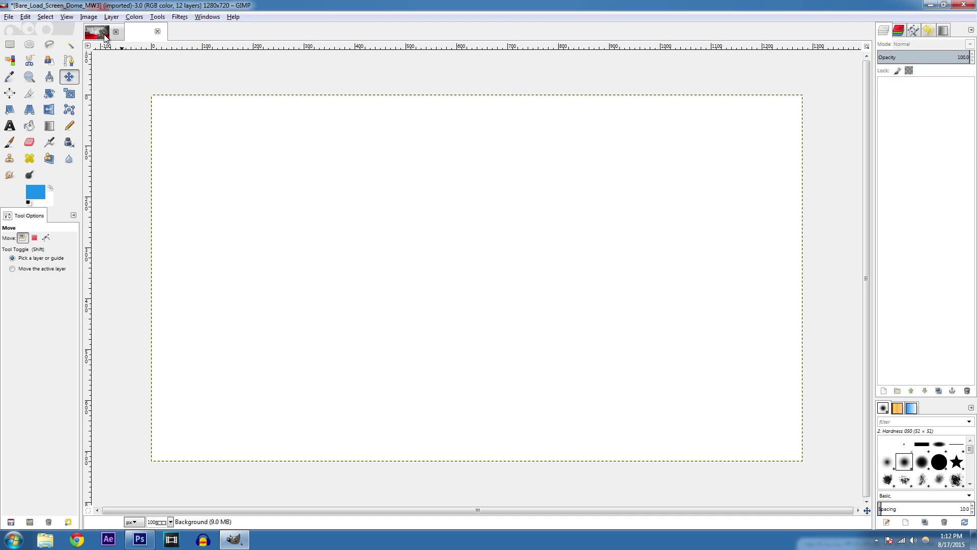
left_click(144, 30)
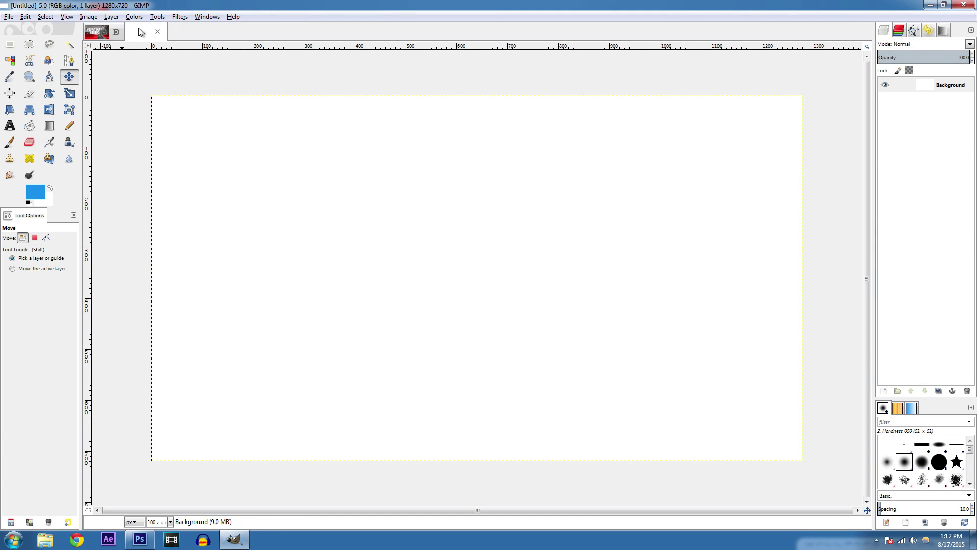
left_click(107, 34)
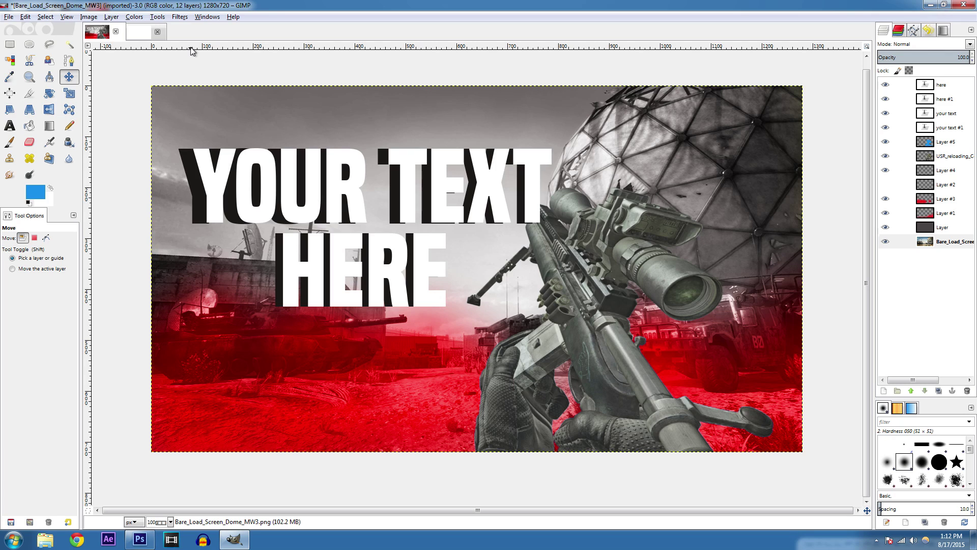
left_click(132, 34)
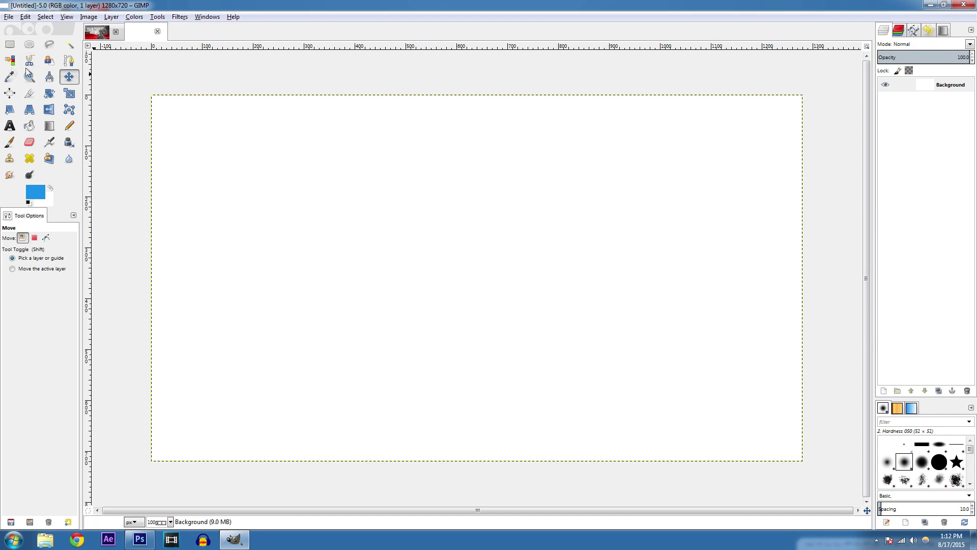
left_click(111, 33)
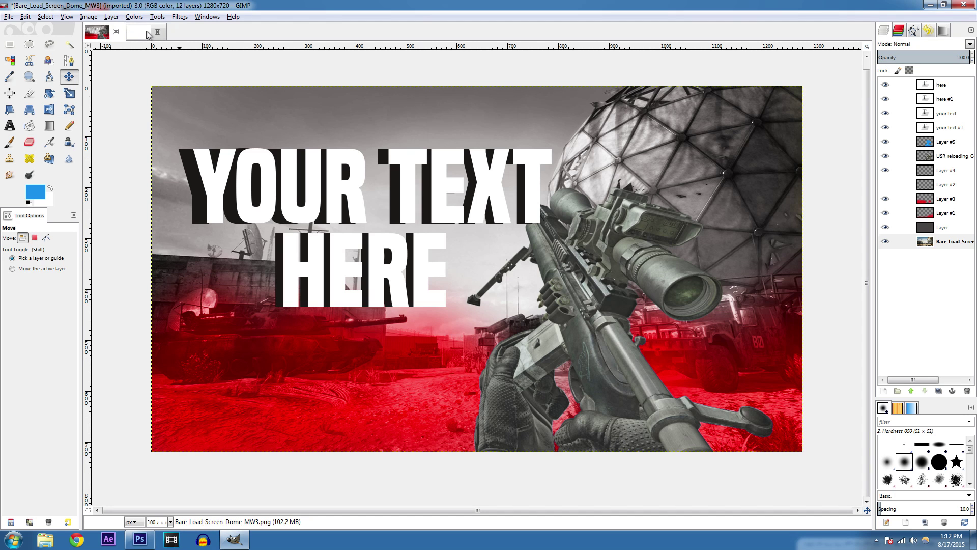
left_click(140, 32)
Step: Bring up the Photoshop reference thumbnail and browse its File menu without opening anything
left_click(140, 538)
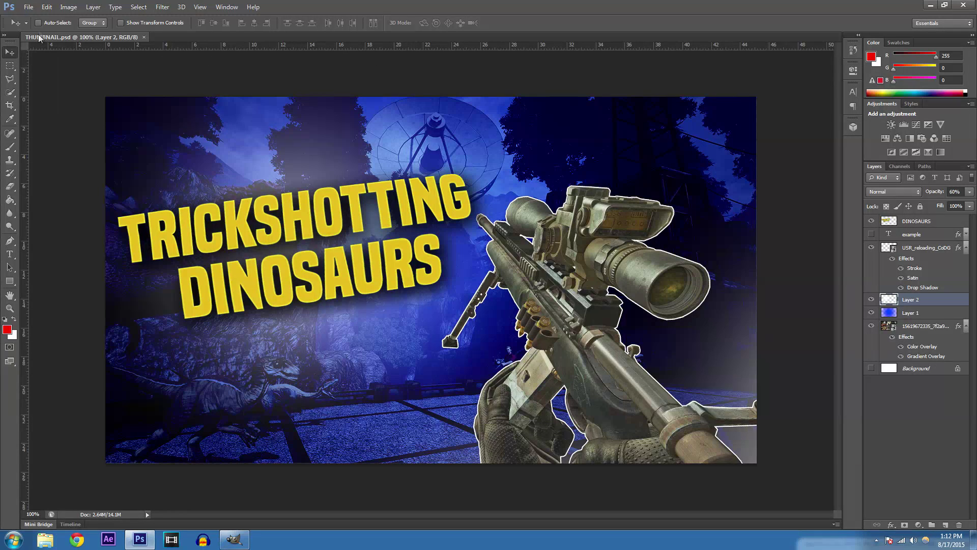
left_click(25, 6)
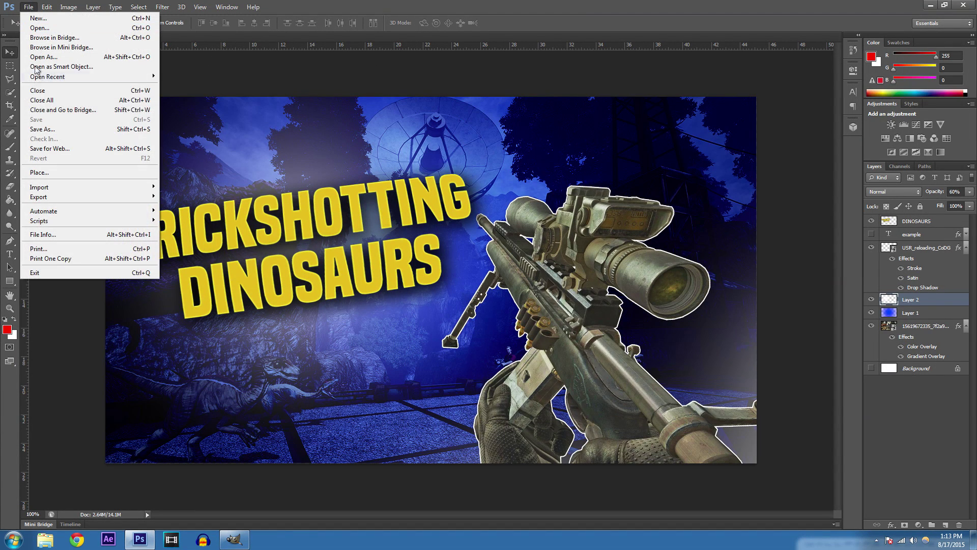
left_click(70, 57)
key("Escape")
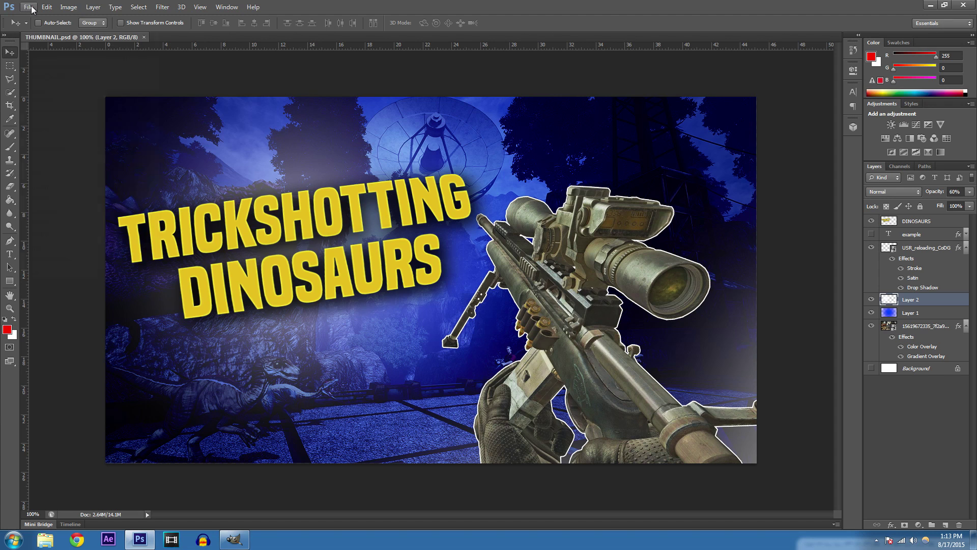
left_click(28, 7)
left_click(426, 52)
Step: Hide Photoshop and open Bare_Load_Screen_Dome_MW3.png from the Thumbnail folder as a layer
left_click(931, 5)
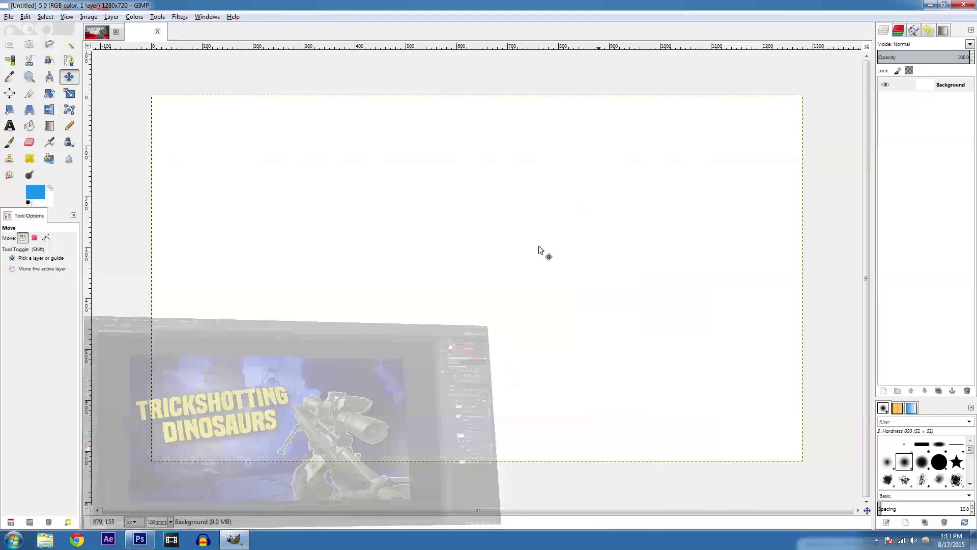
left_click(8, 18)
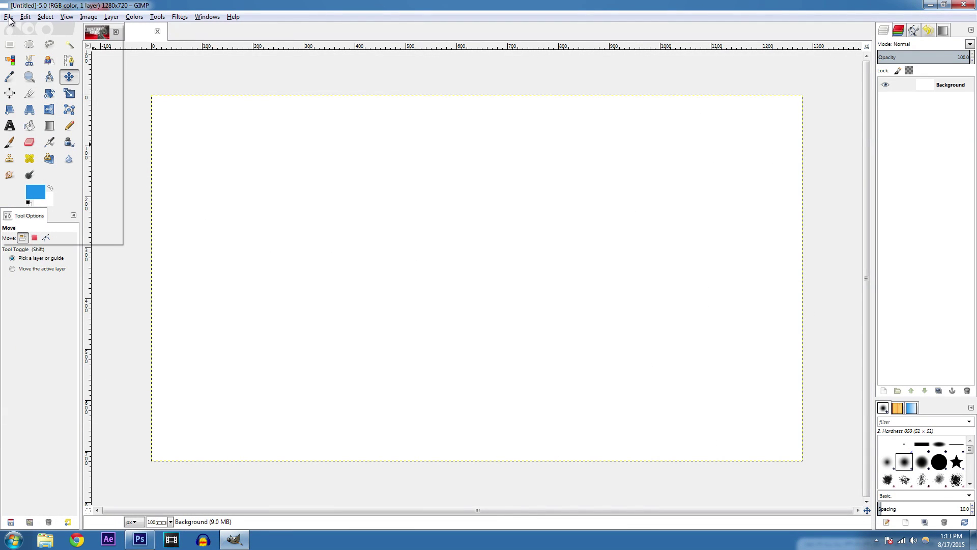
left_click(27, 61)
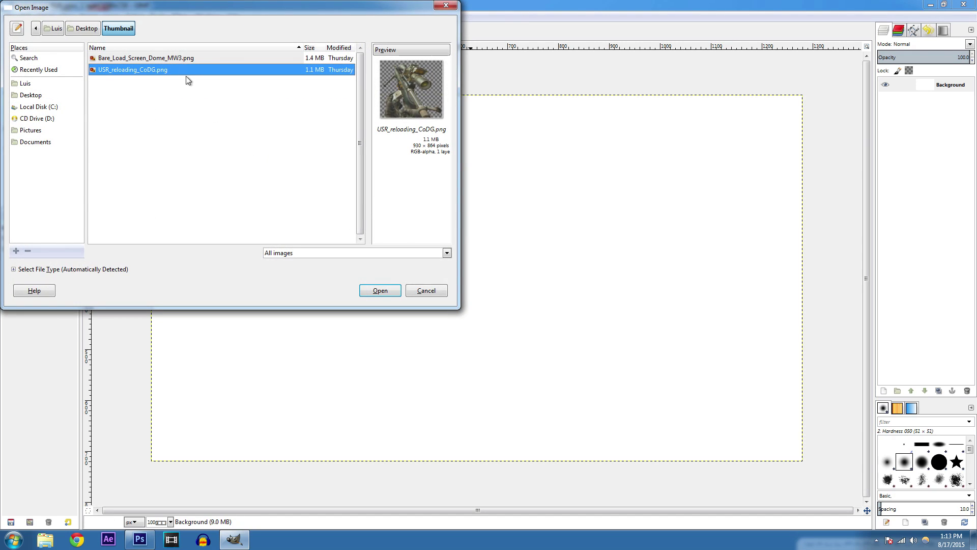
left_click(113, 59)
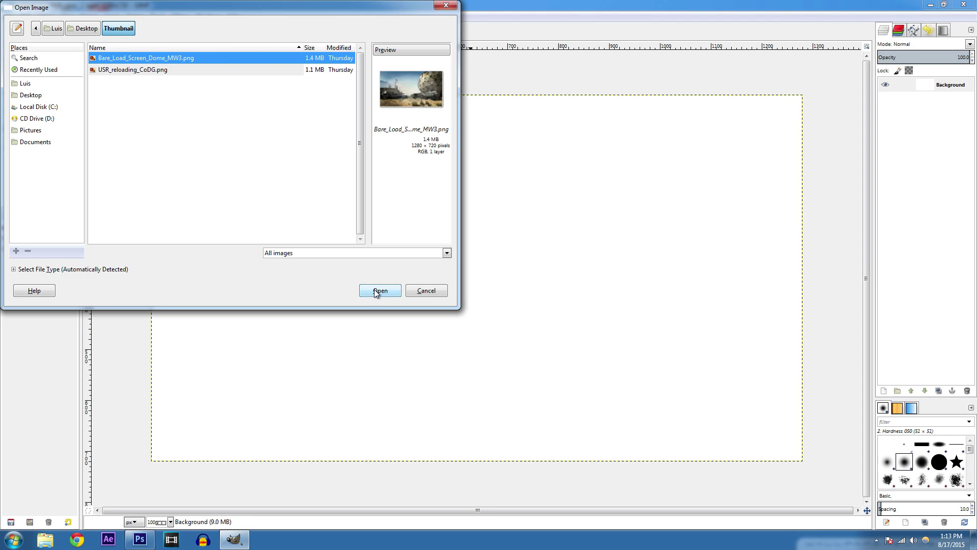
left_click(391, 289)
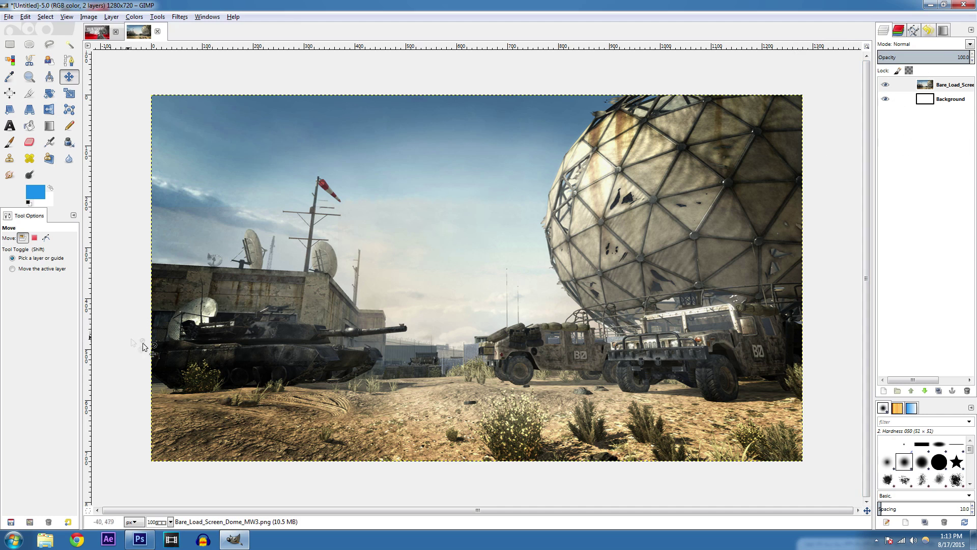
left_click(97, 35)
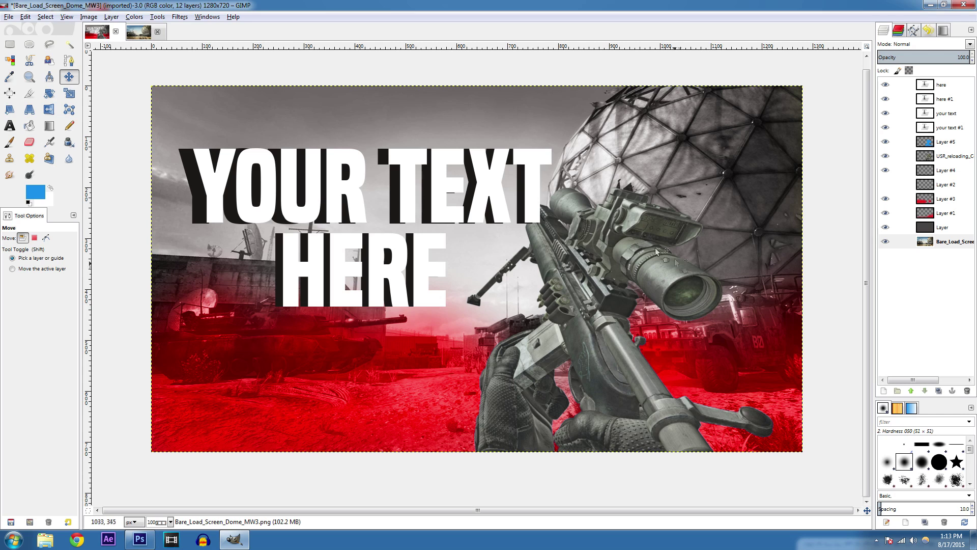
left_click(137, 32)
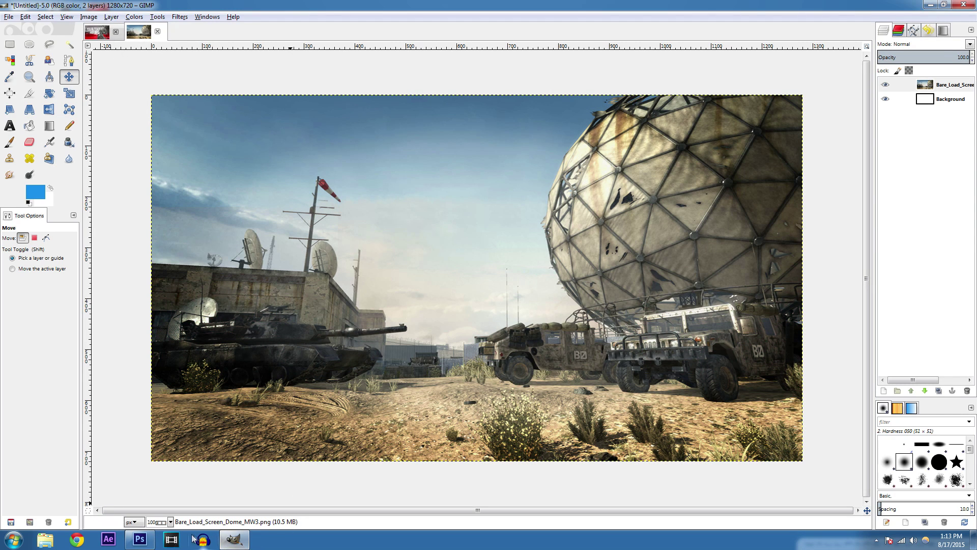
left_click(140, 539)
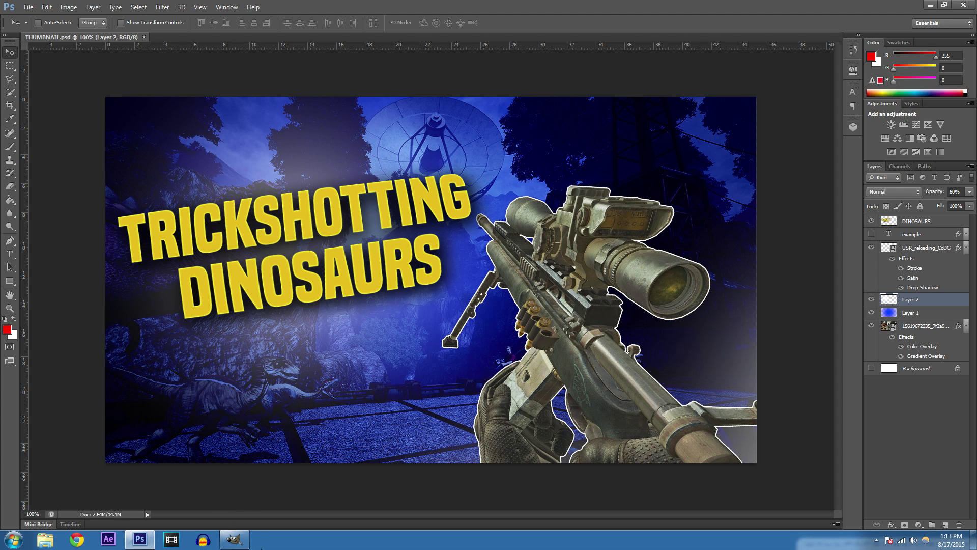
left_click(234, 539)
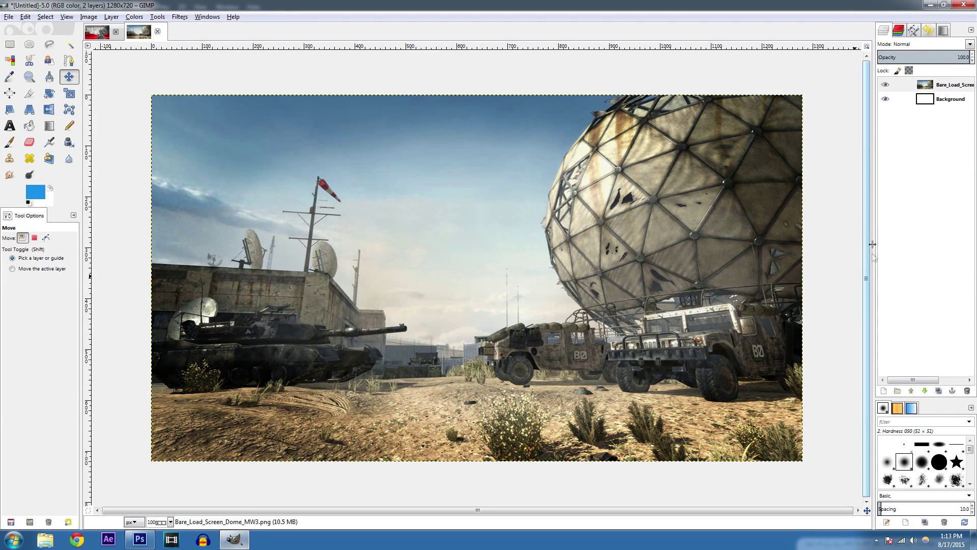
left_click(97, 35)
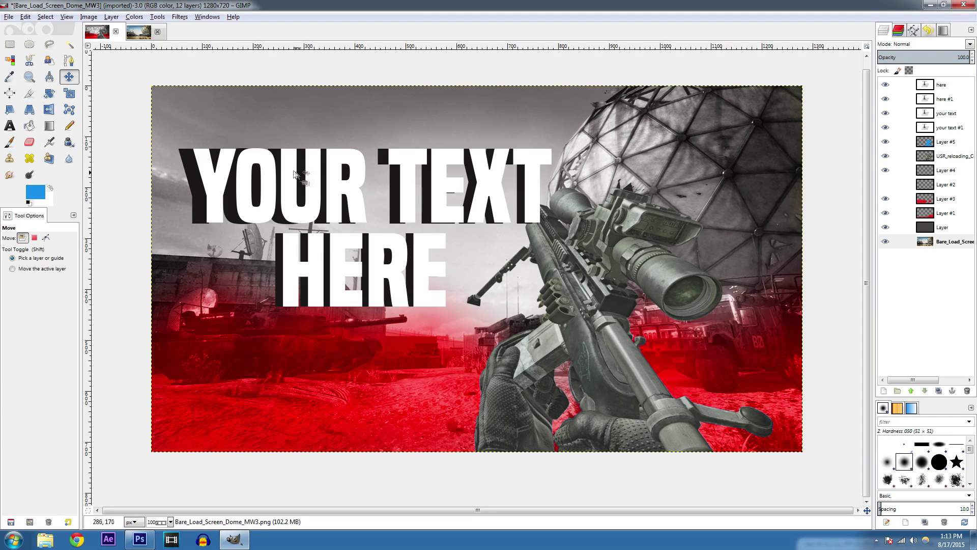
left_click(144, 35)
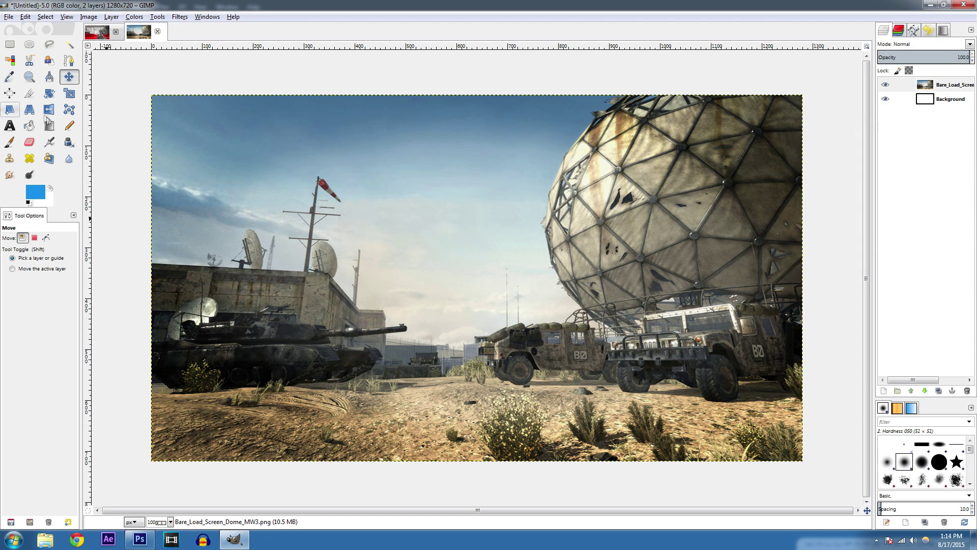
left_click(9, 142)
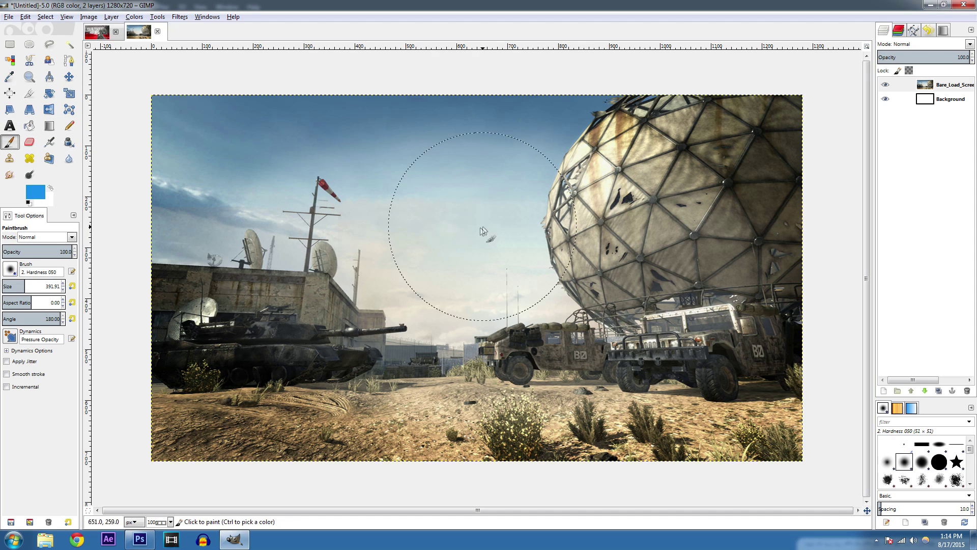
left_click(10, 270)
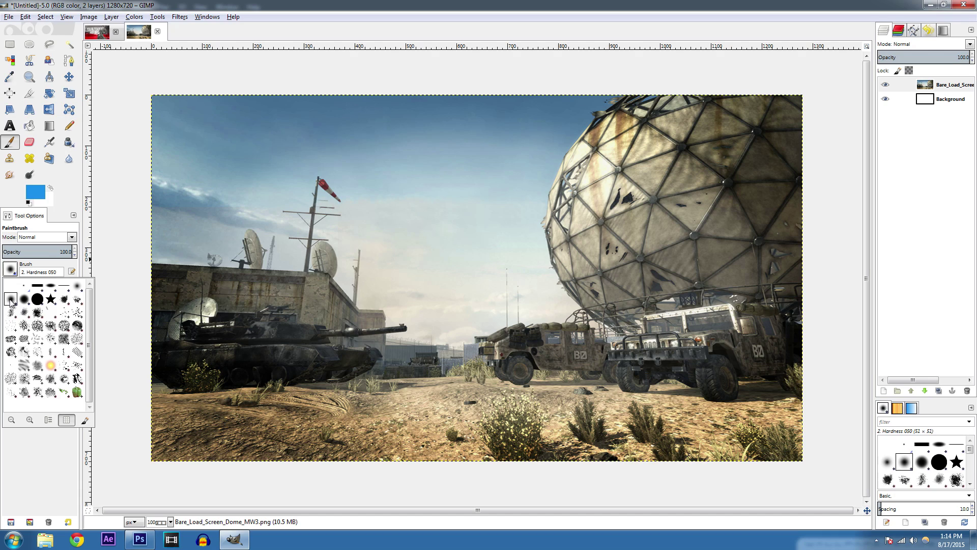
left_click(31, 271)
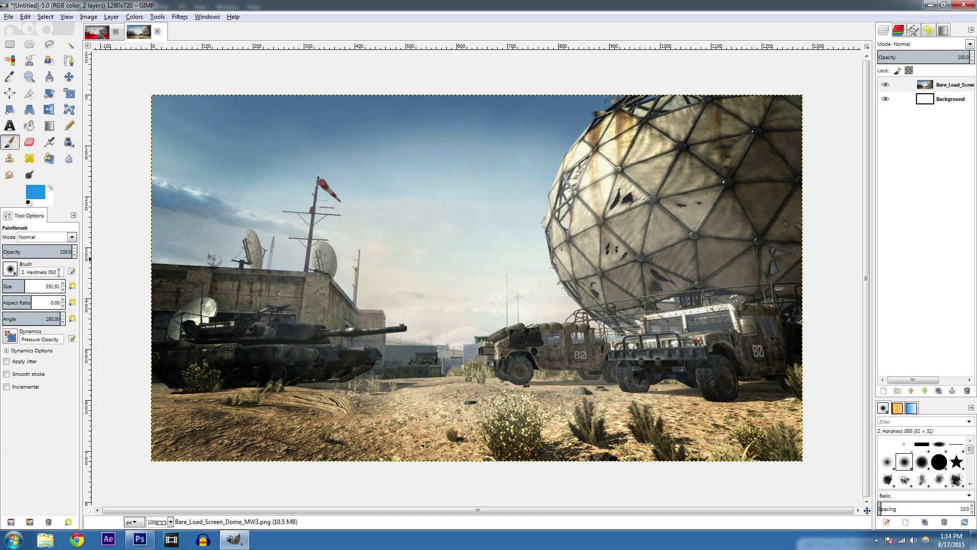
left_click(11, 270)
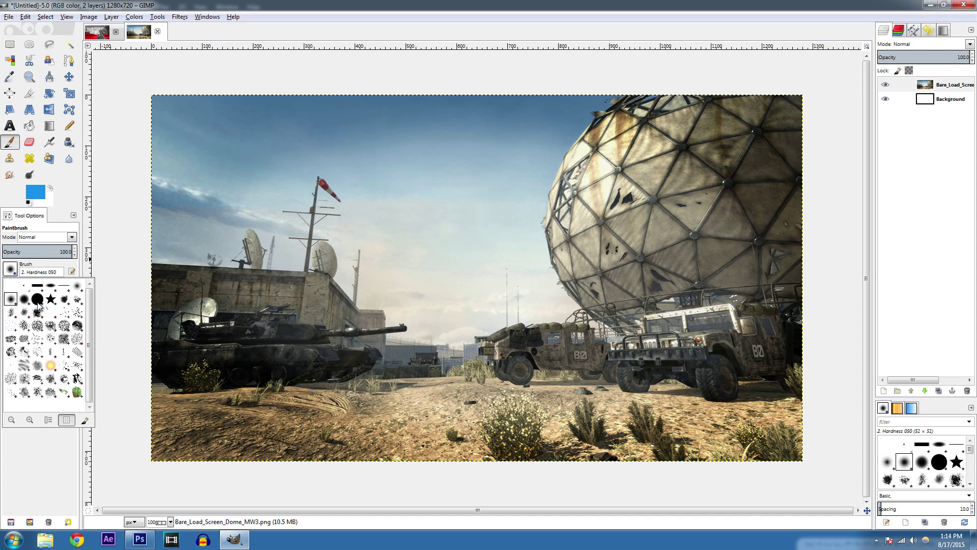
left_click(78, 288)
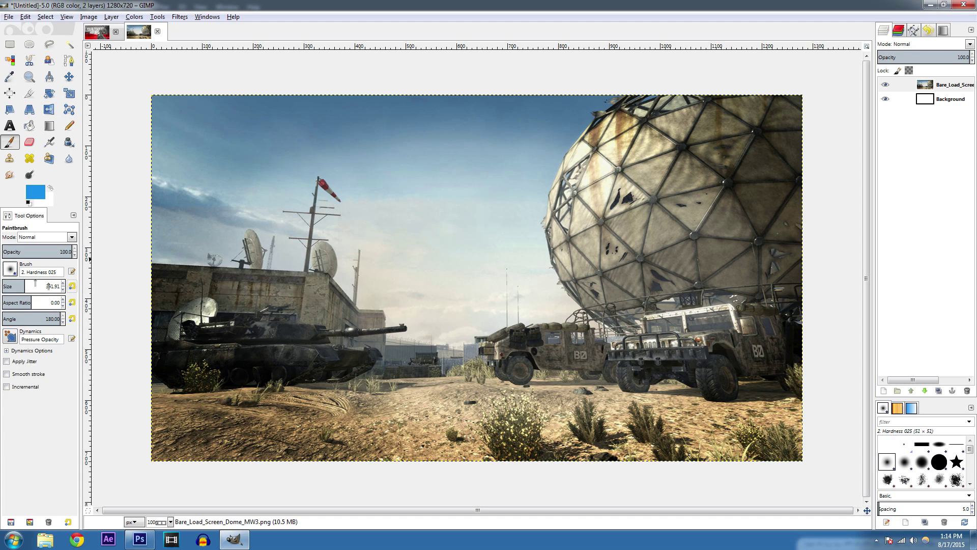
left_click(10, 270)
left_click(27, 288)
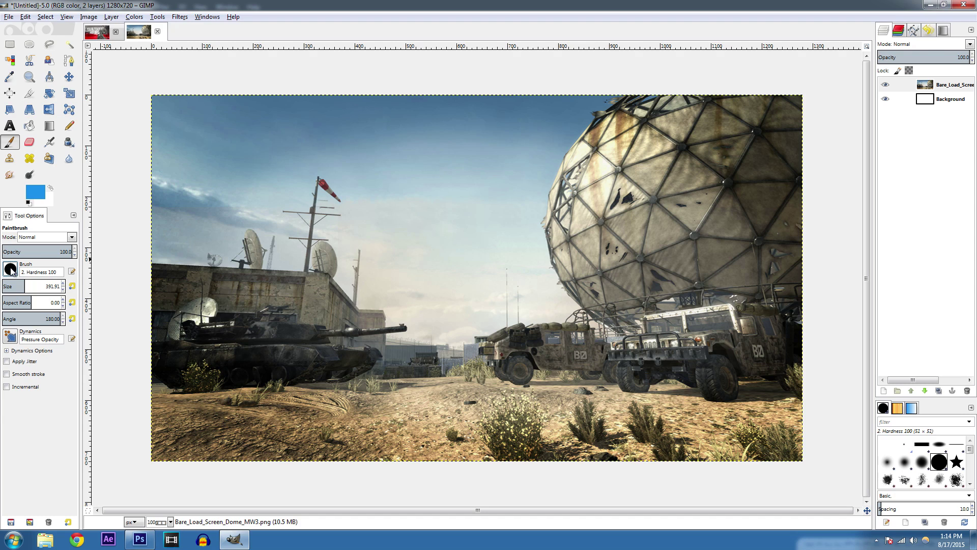
left_click_drag(337, 240, 566, 284)
key("ctrl+z")
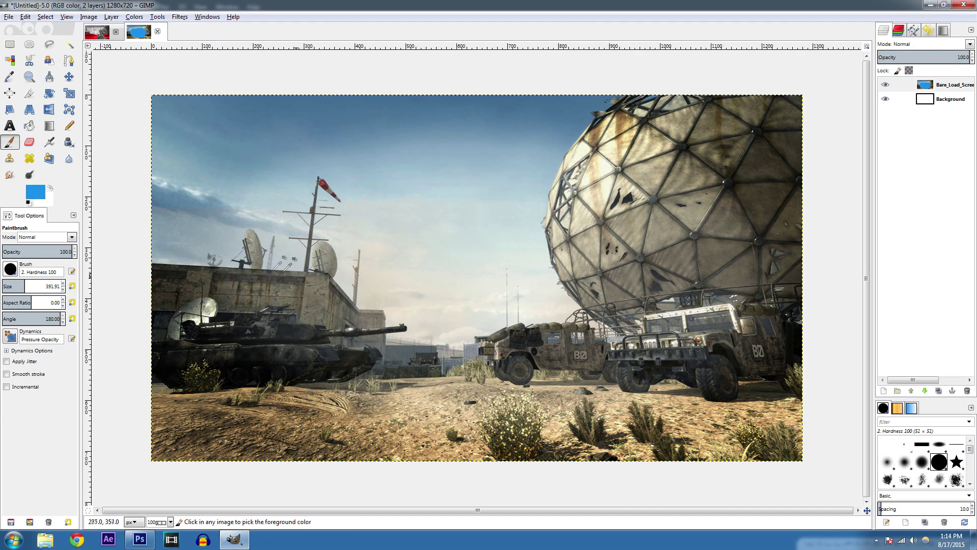
left_click(10, 270)
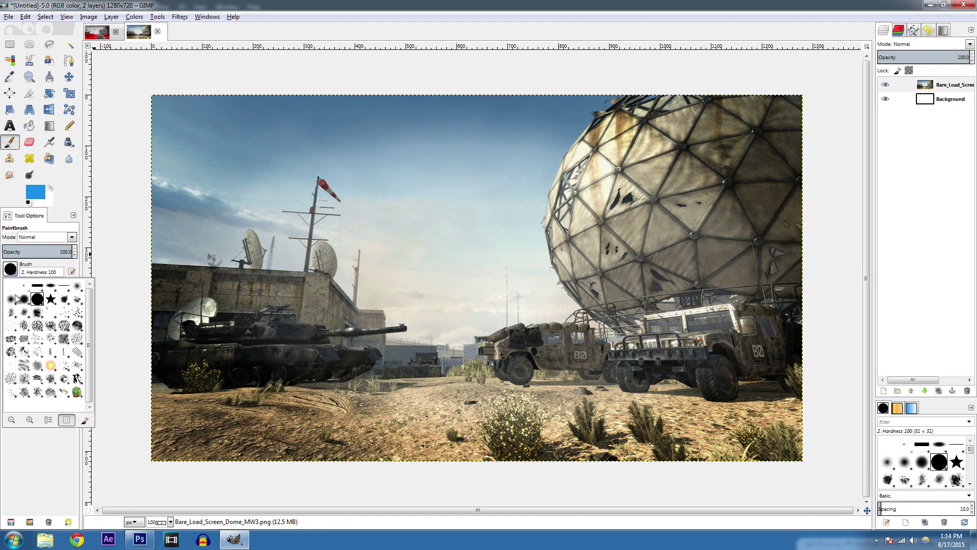
left_click(11, 299)
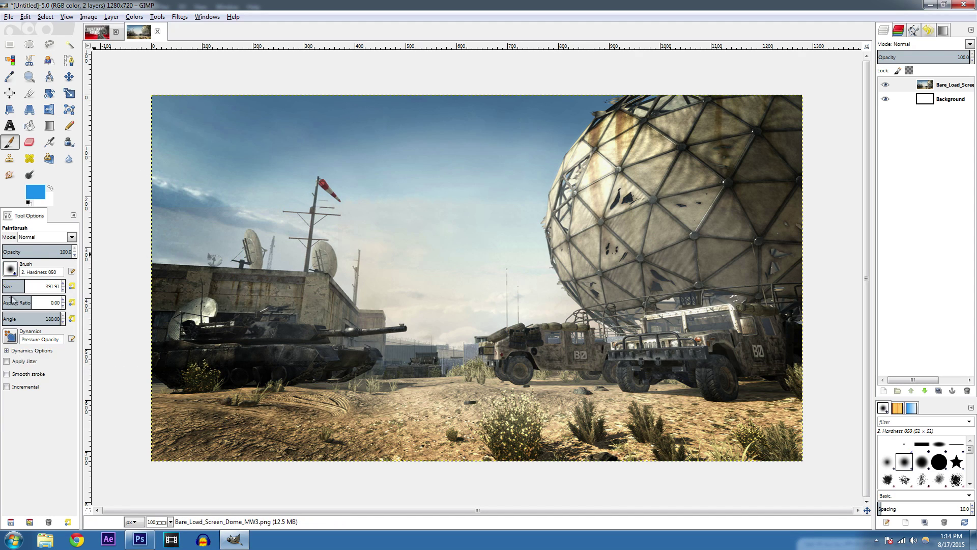
left_click(10, 270)
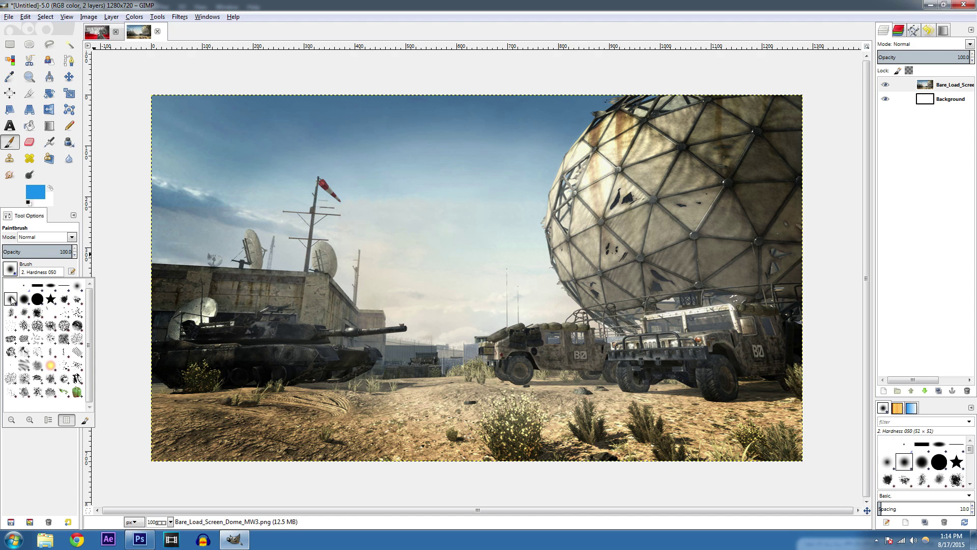
left_click(323, 280)
mouse_move(426, 306)
left_mouse_down()
mouse_move(611, 254)
mouse_move(513, 161)
mouse_move(730, 153)
left_mouse_up()
key("ctrl+z")
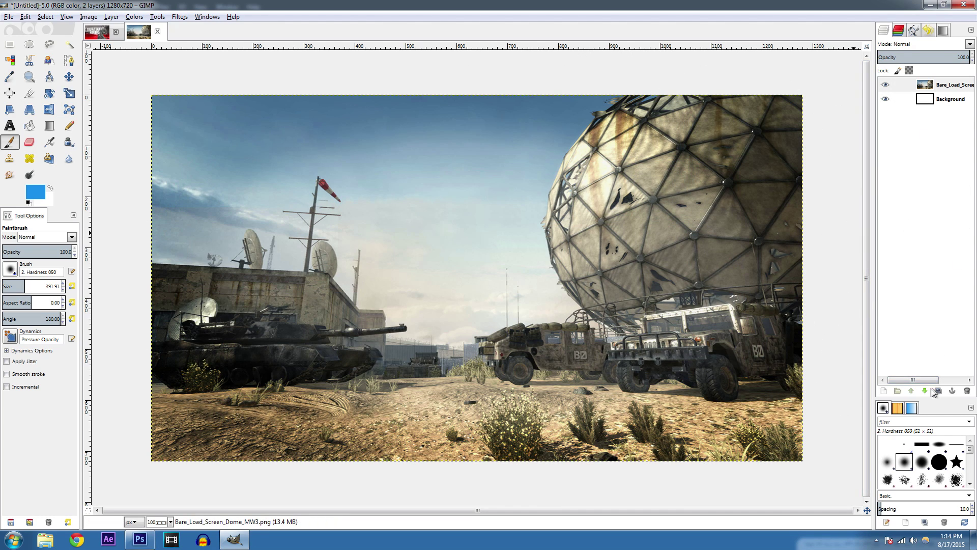
left_click(884, 391)
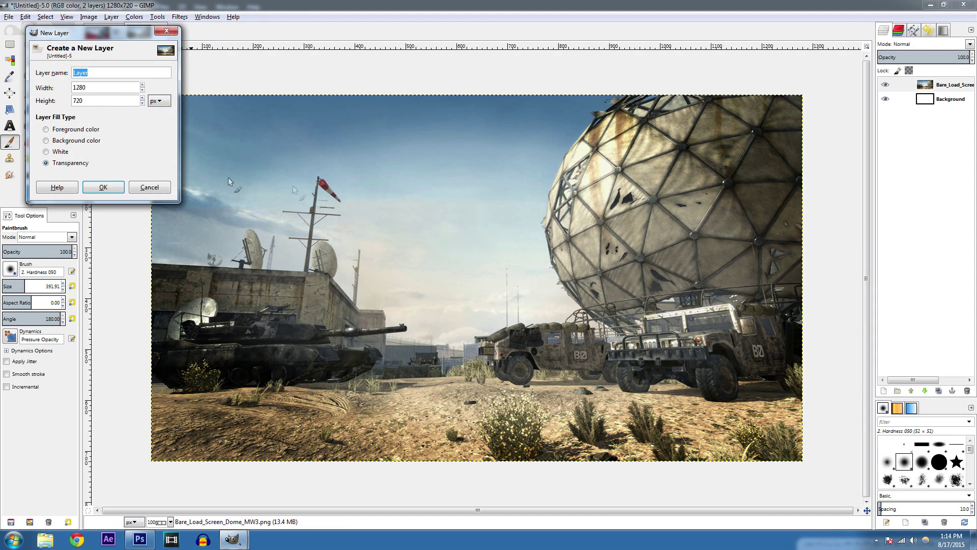
Step: Add a transparent layer named Layer and brush broad blue paint across the canvas
left_click(102, 187)
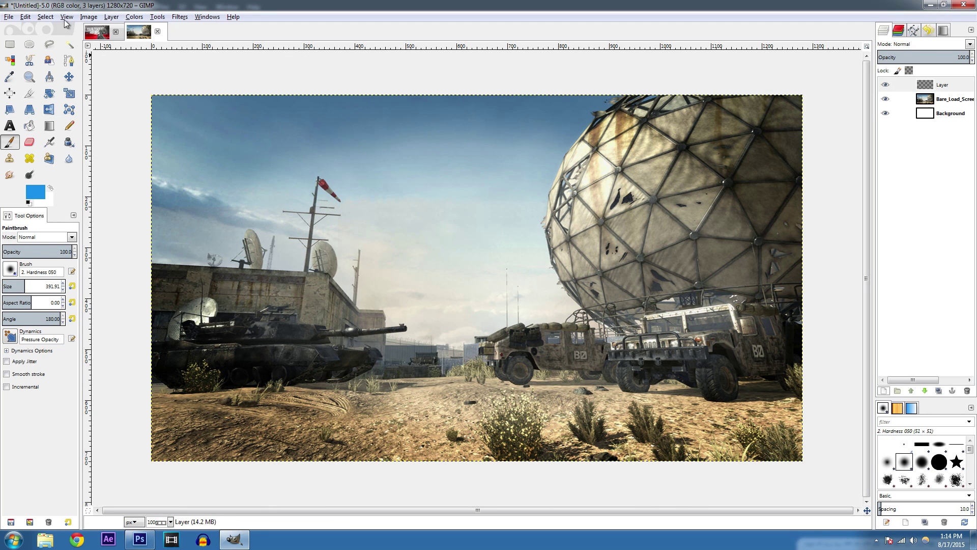
left_click(99, 37)
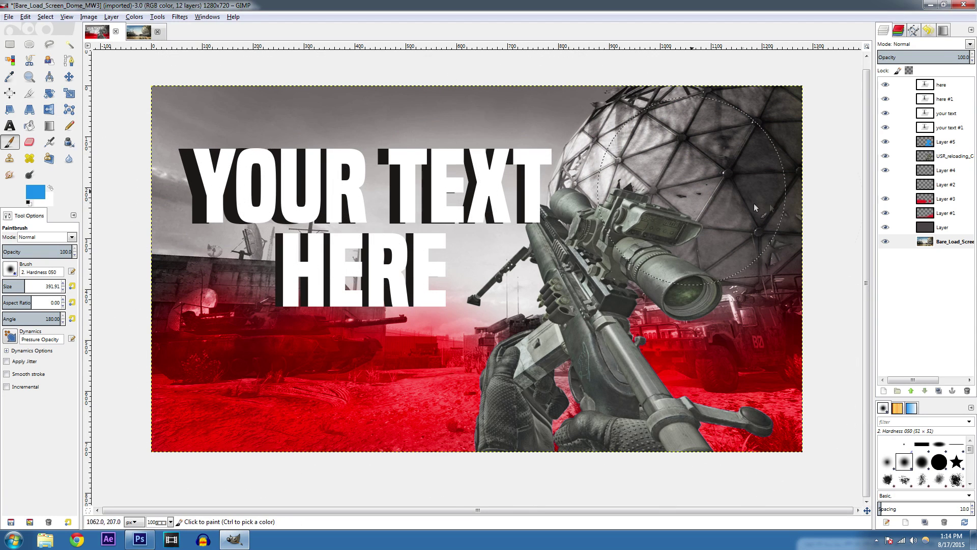
left_click(138, 34)
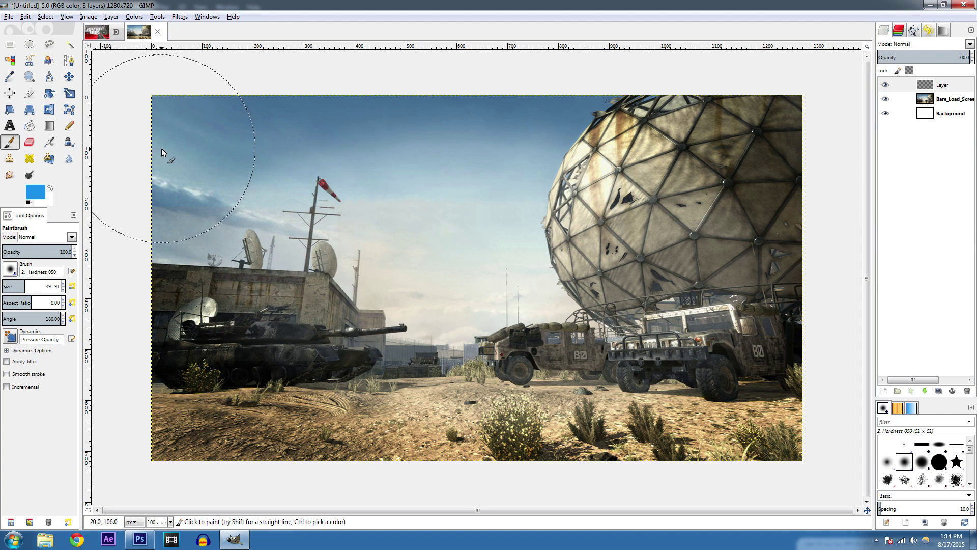
mouse_move(203, 152)
left_mouse_down()
mouse_move(733, 286)
mouse_move(142, 356)
mouse_move(229, 423)
mouse_move(122, 480)
mouse_move(663, 133)
mouse_move(743, 102)
left_mouse_up()
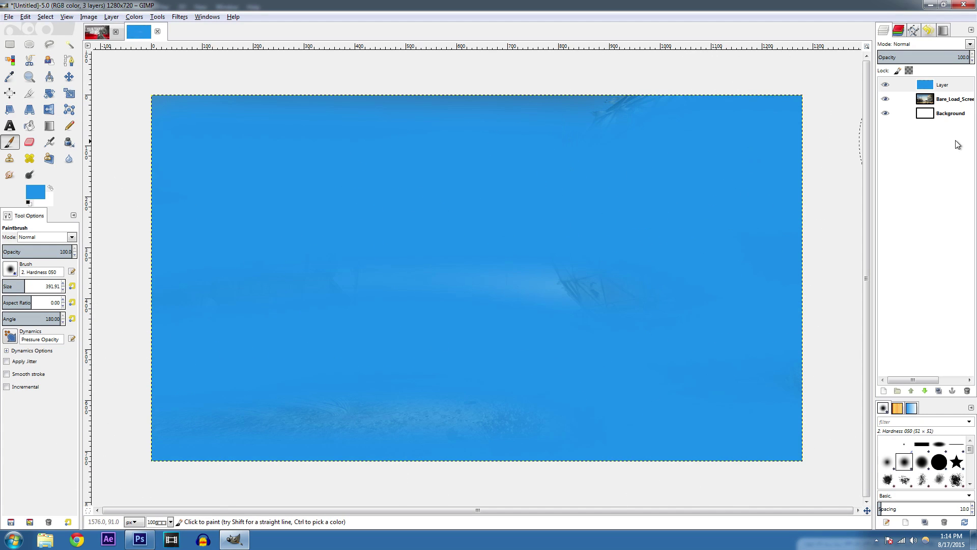
Step: Set the new top layer's blend mode to Grain merge
left_click(959, 86)
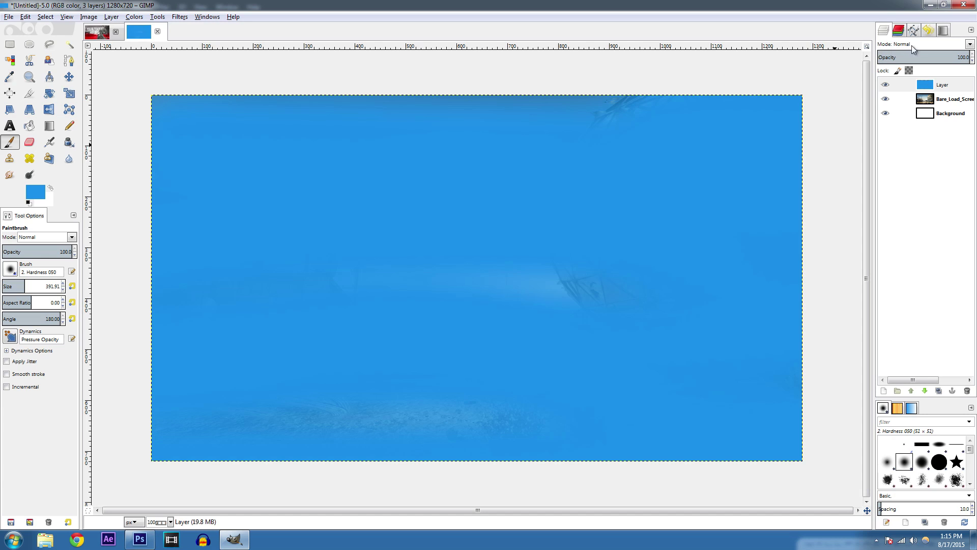
left_click(970, 45)
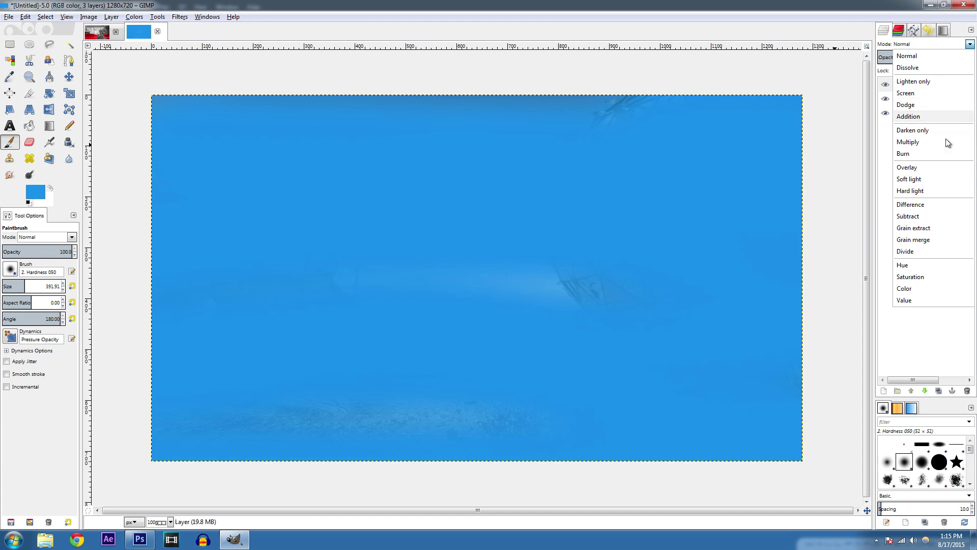
left_click(920, 238)
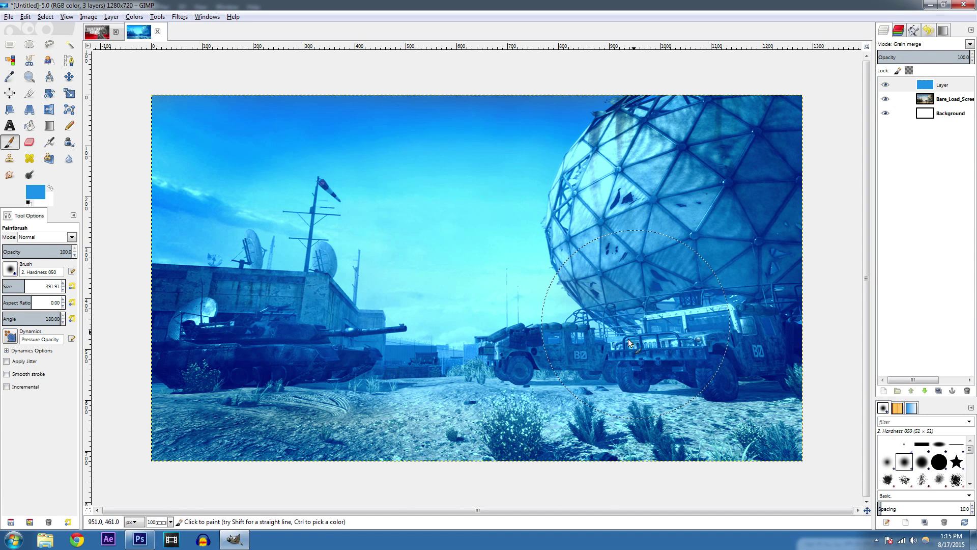
Step: Compare with the reference thumbnail, then clear the top layer's blue paint
left_click(96, 31)
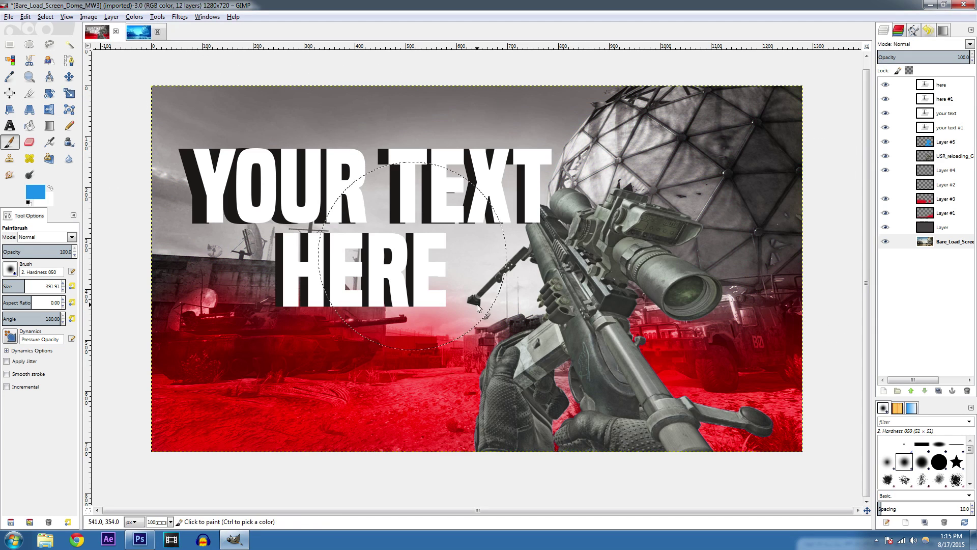
left_click(139, 31)
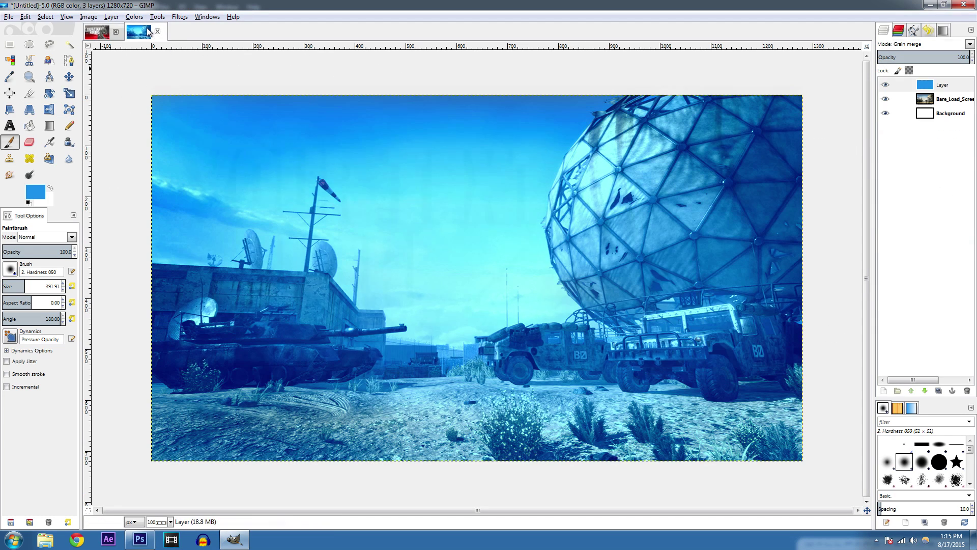
left_click(97, 32)
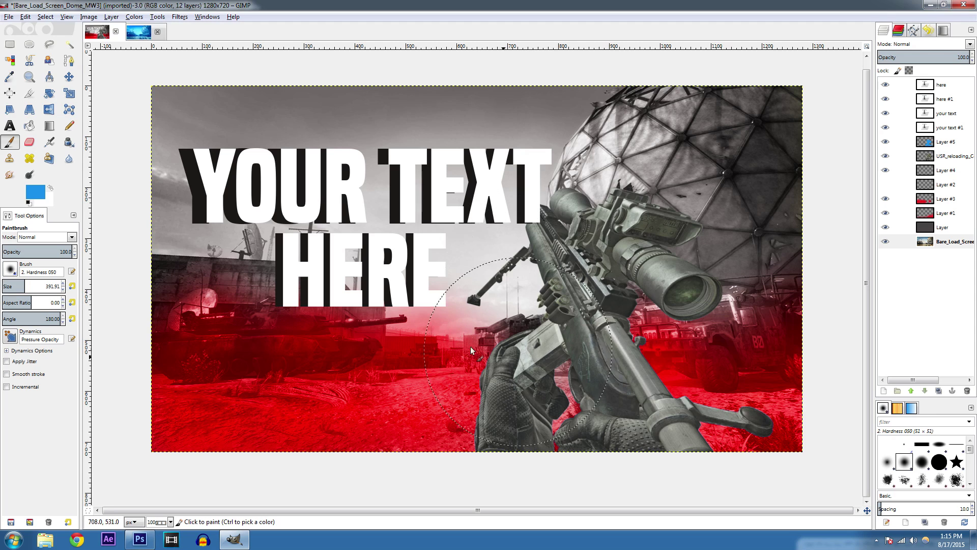
left_click(151, 34)
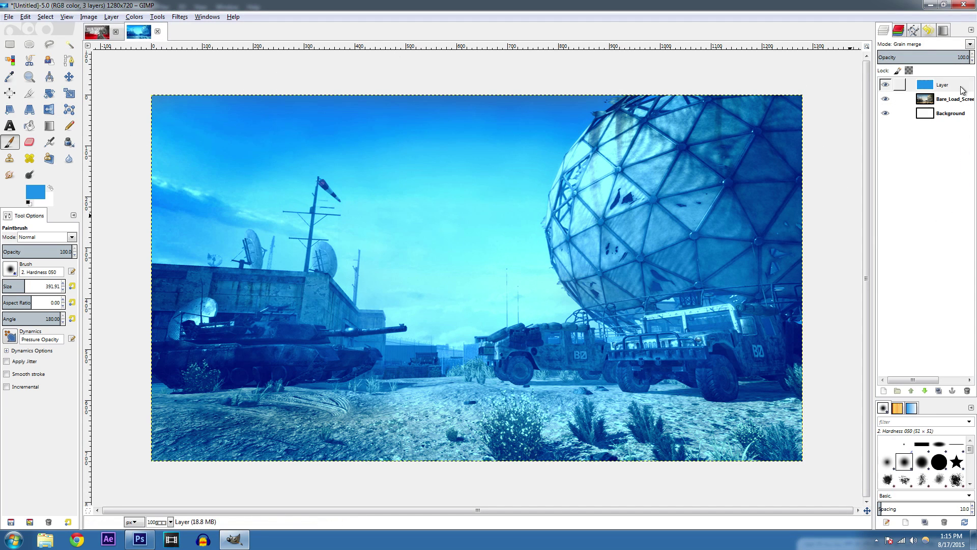
key("Delete")
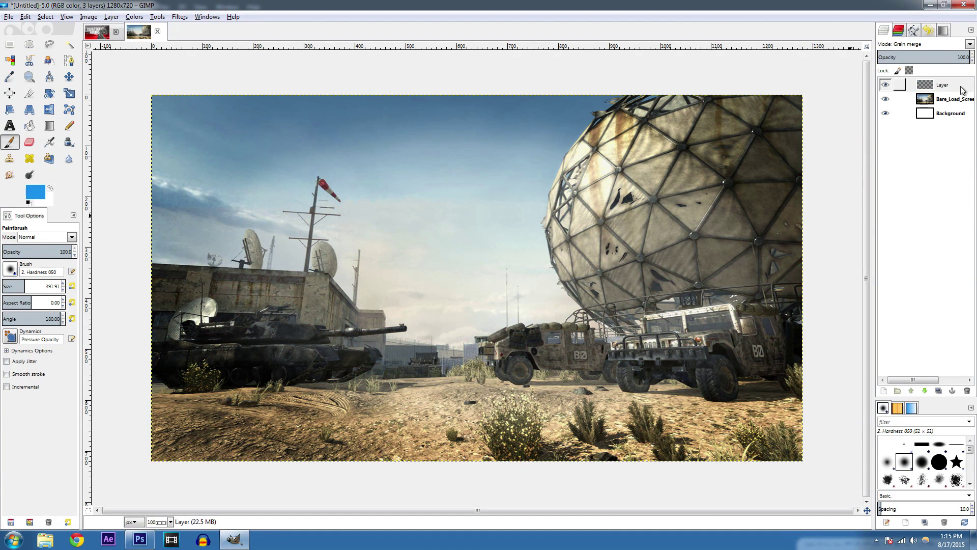
Step: Pick dark charcoal 25282a and brush it over the ground, sky and dome on the top layer
left_click(962, 90)
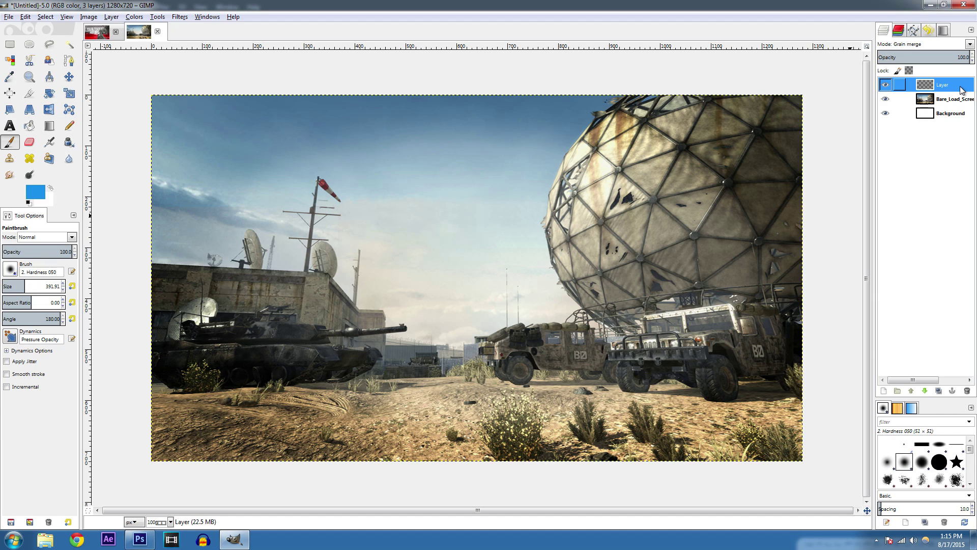
left_click(41, 193)
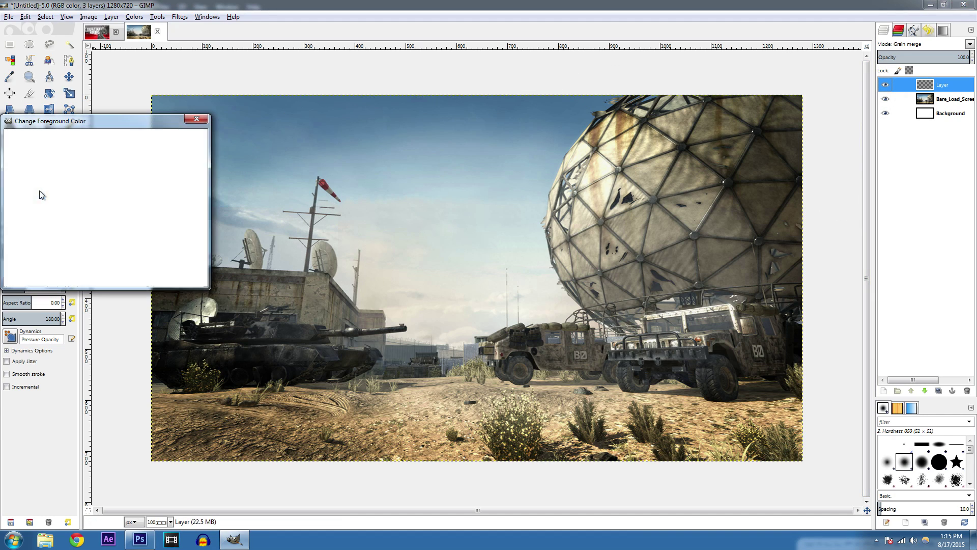
left_click_drag(44, 202, 25, 223)
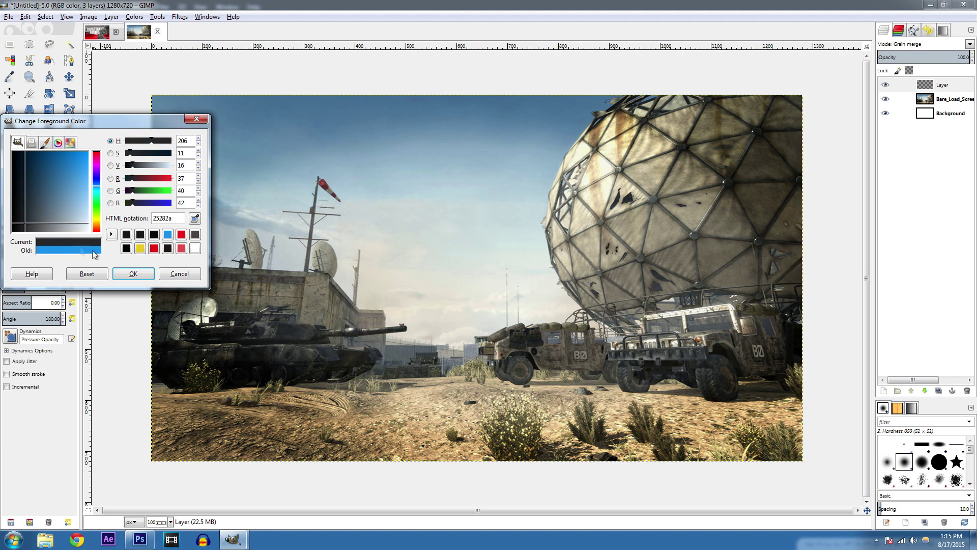
left_click(134, 274)
mouse_move(160, 415)
left_mouse_down()
mouse_move(207, 436)
mouse_move(804, 377)
mouse_move(182, 317)
mouse_move(773, 258)
mouse_move(234, 179)
mouse_move(265, 117)
left_mouse_up()
mouse_move(573, 160)
left_mouse_down()
mouse_move(803, 164)
mouse_move(825, 200)
left_mouse_up()
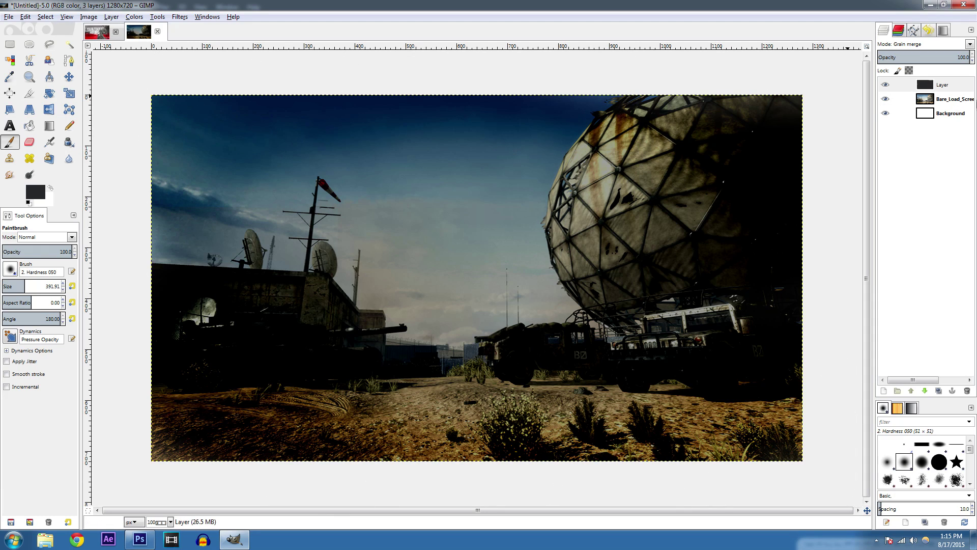
Step: Cycle from Overlay through blend modes, settle the dark layer on Color, and pick the Clipboard brush
left_click(969, 44)
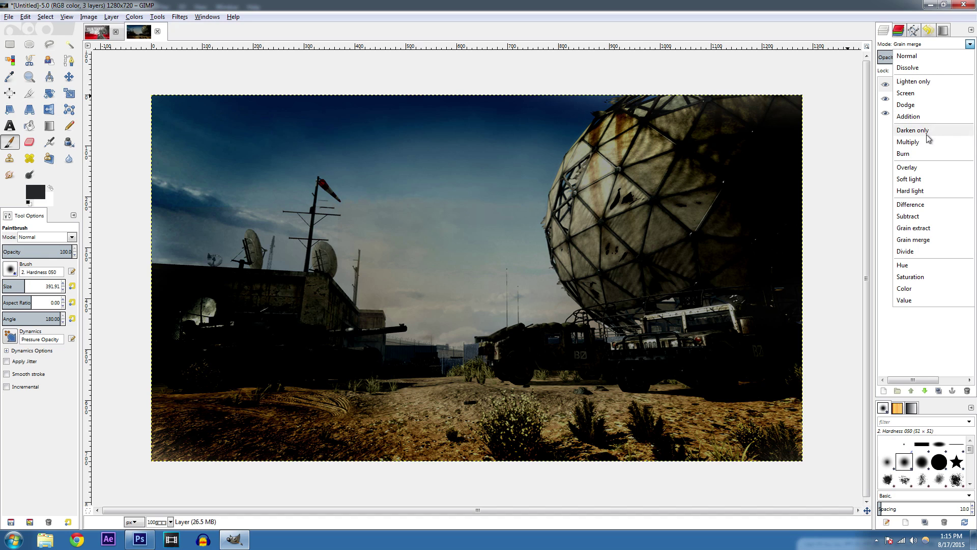
left_click(925, 171)
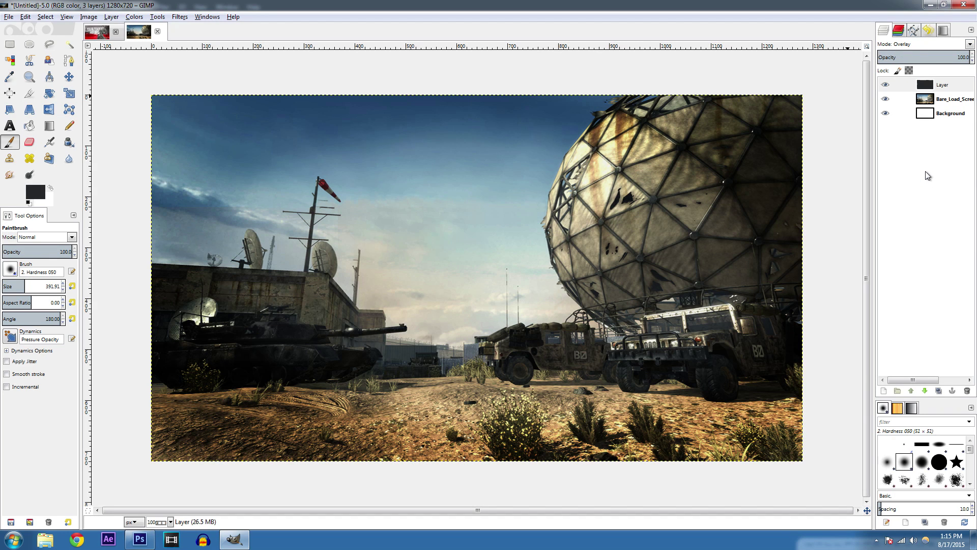
key("Down")
key("Down")
key("Down")
key("Down")
key("Down")
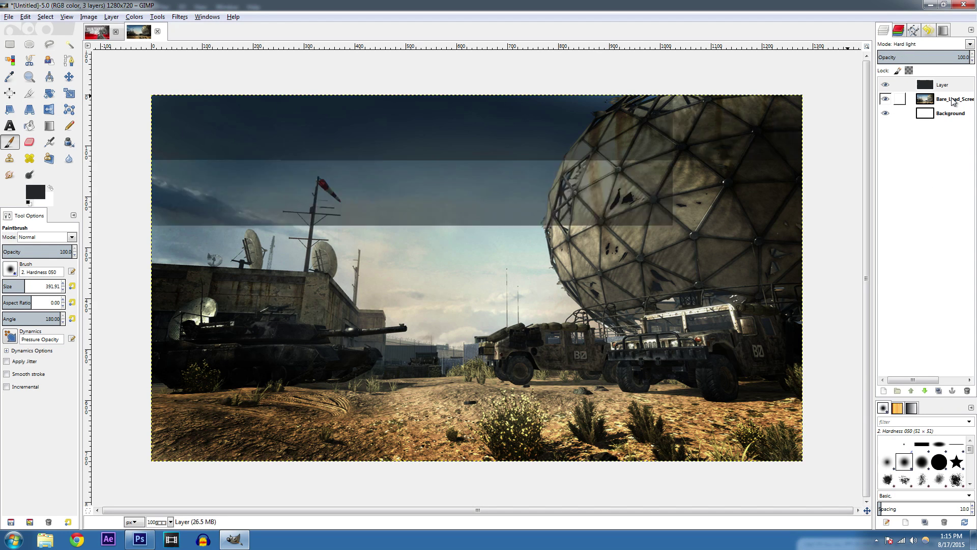
key("Down")
key("Down")
key("Down")
key("Down")
key("Down")
key("Down")
key("Down")
key("Down")
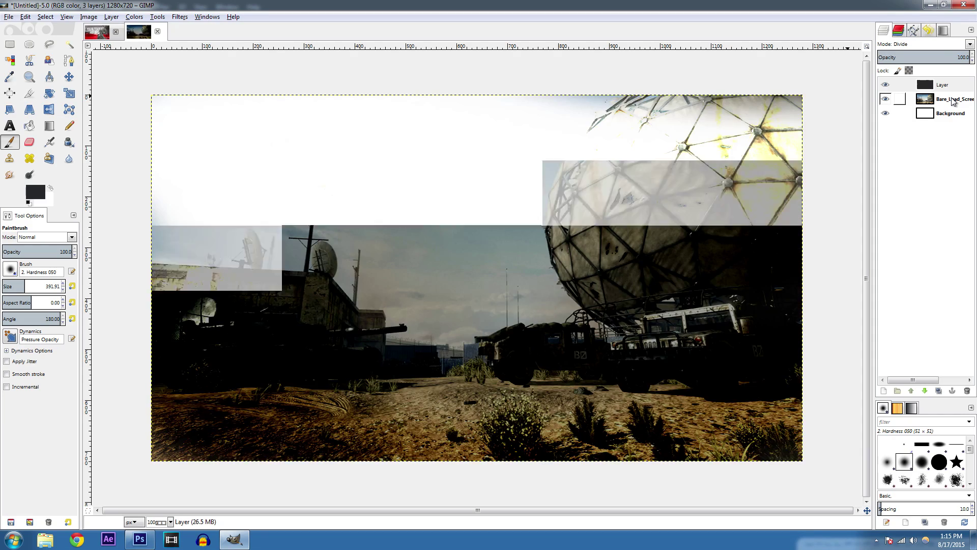
key("Down")
key("Down")
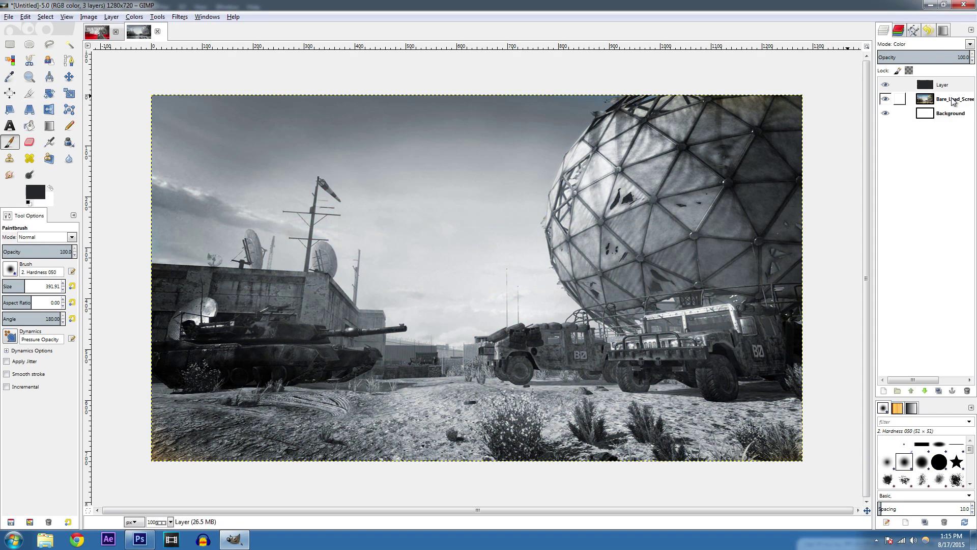
key("Up")
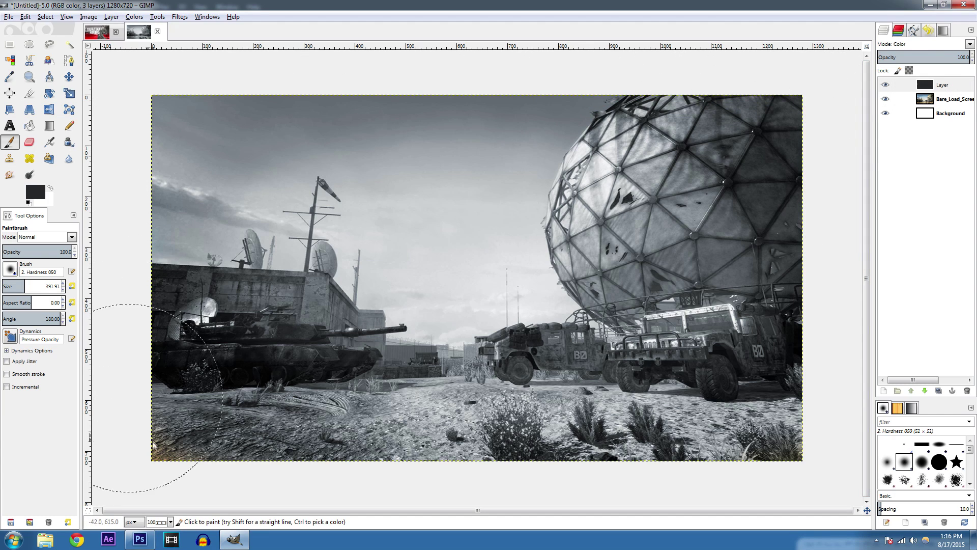
key("[")
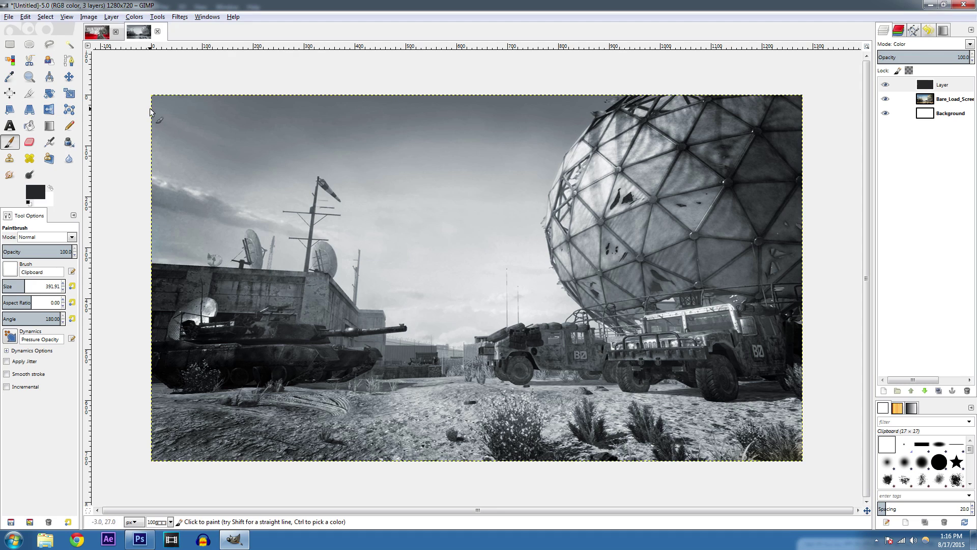
Step: Add transparent Layer #1 above the dark layer and glance at the reference image
left_click(69, 77)
left_click(967, 89)
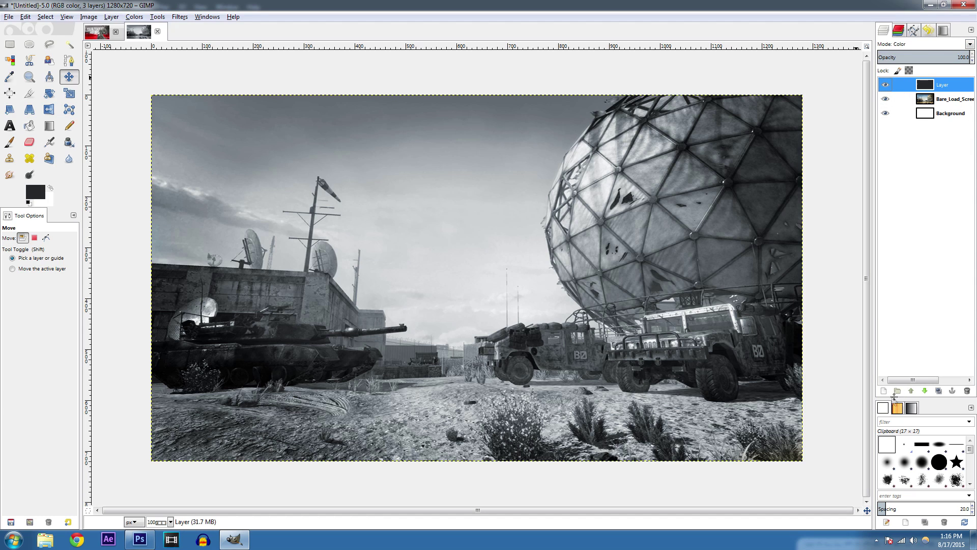
left_click(884, 390)
left_click(116, 199)
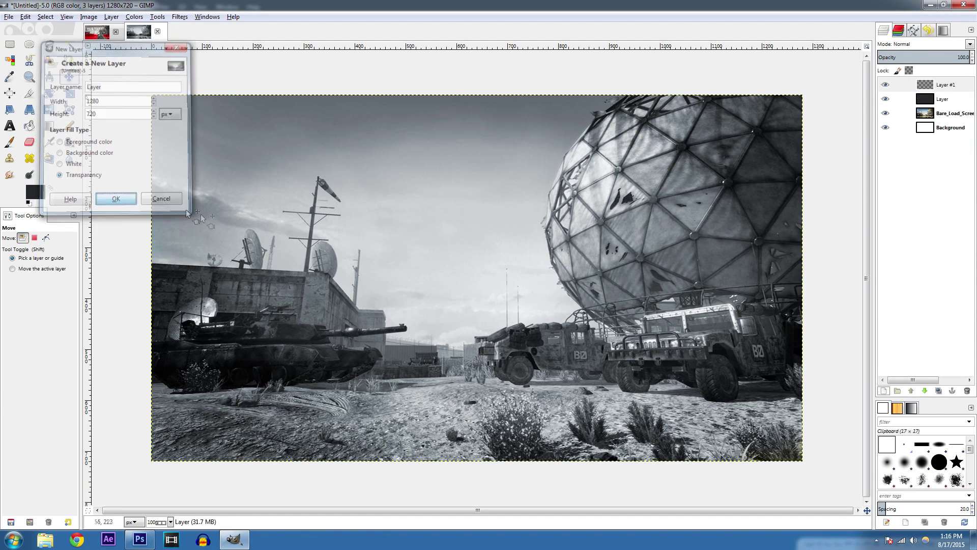
left_click(97, 31)
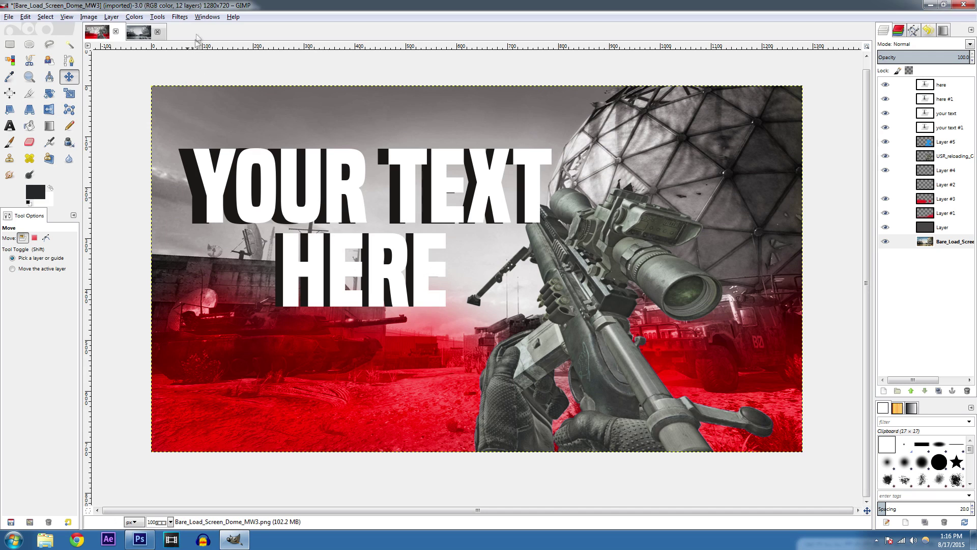
left_click(142, 35)
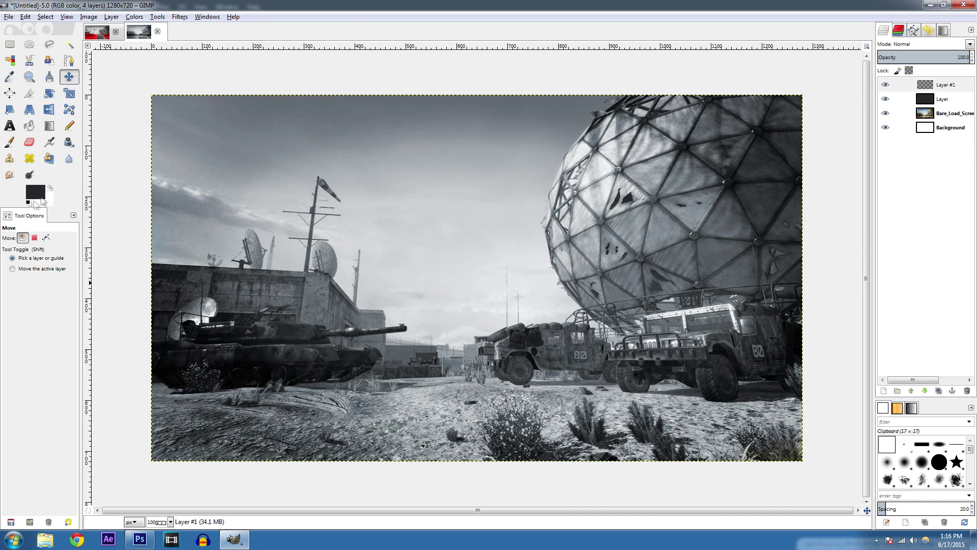
Step: Paint 1990ec blue across the bottom of the canvas with the 2. Hardness 050 brush
key("p")
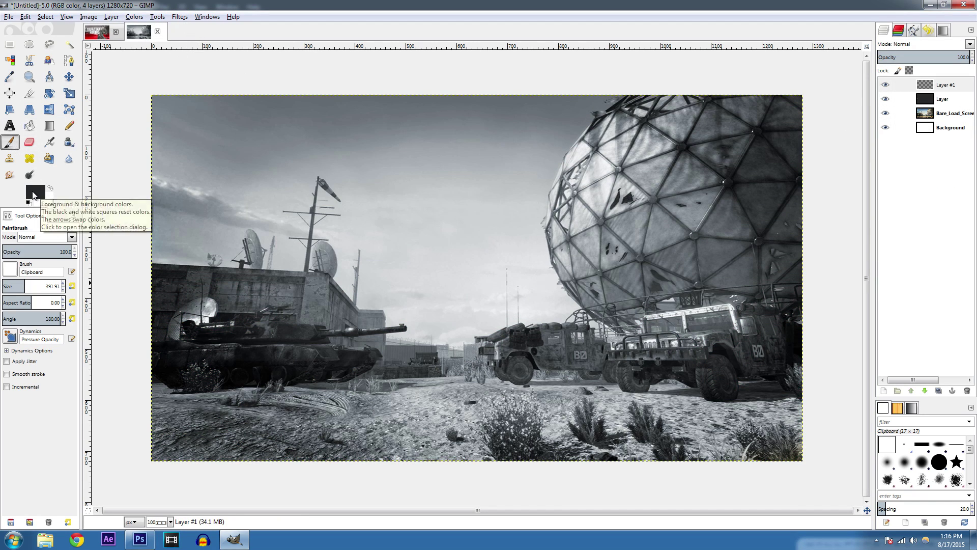
left_click(33, 192)
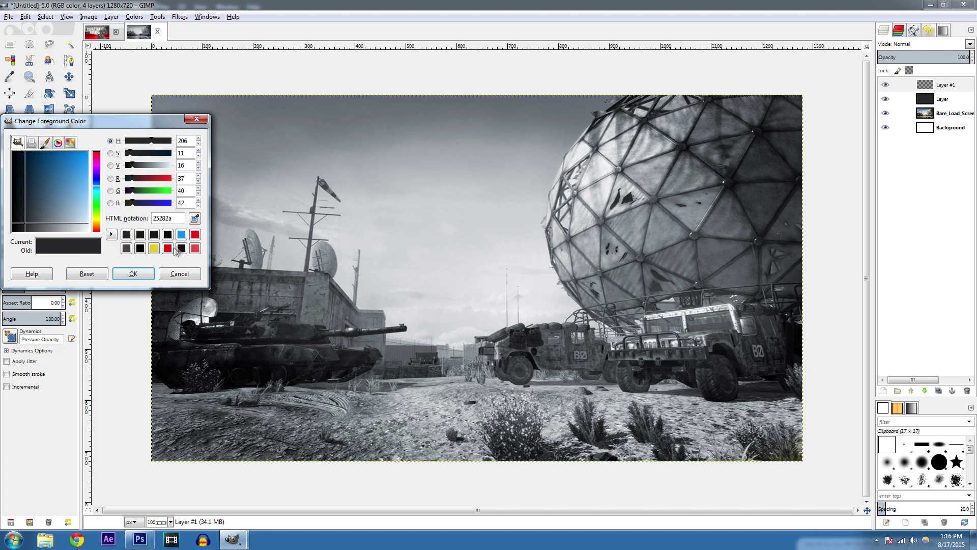
left_click(181, 236)
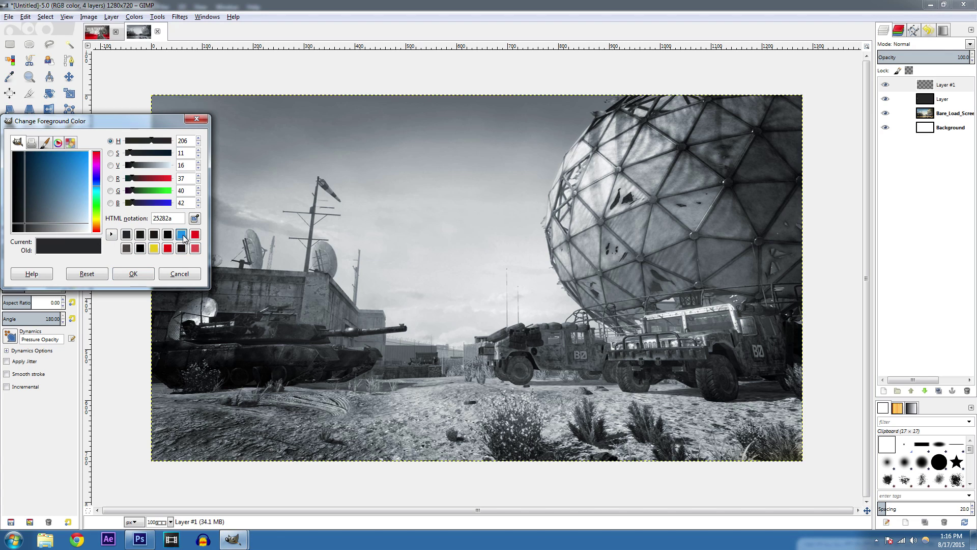
left_click(133, 274)
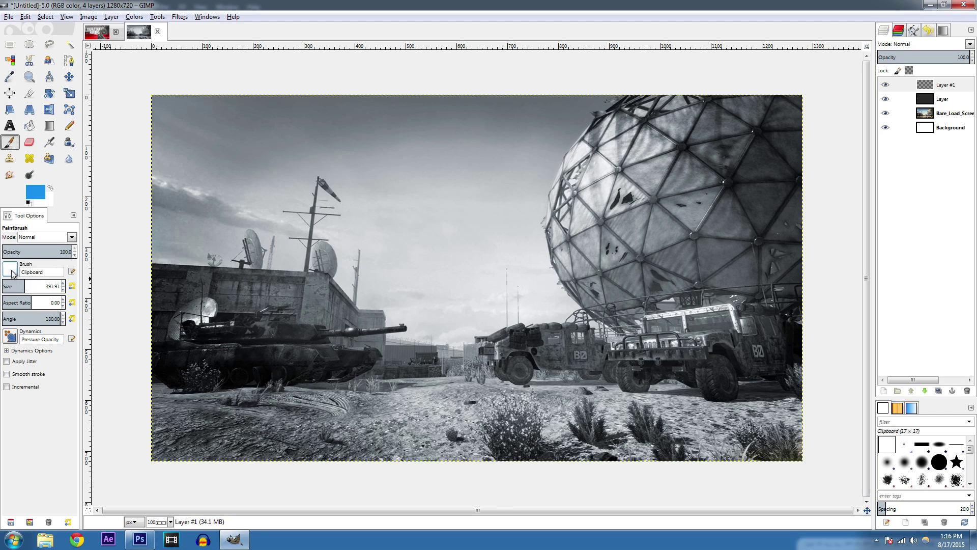
left_click(11, 270)
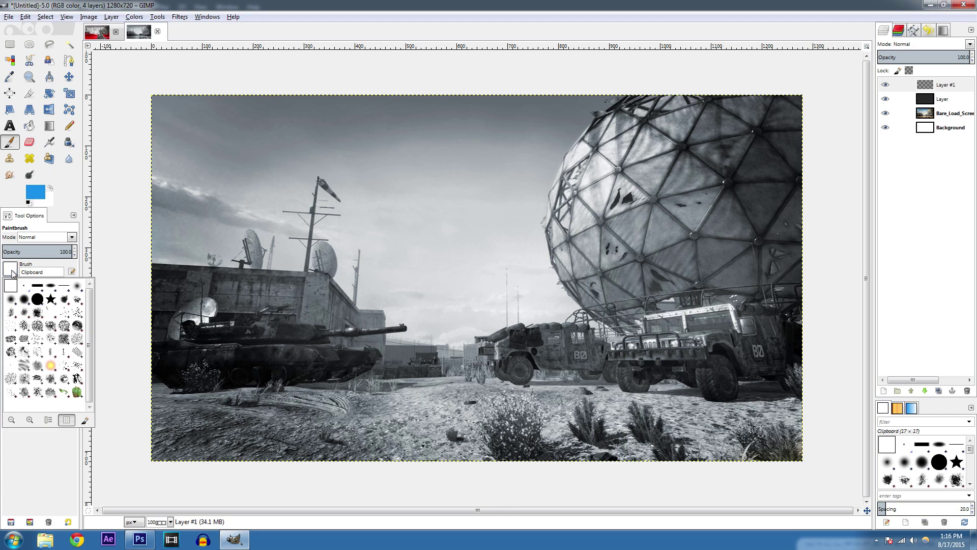
double_click(11, 301)
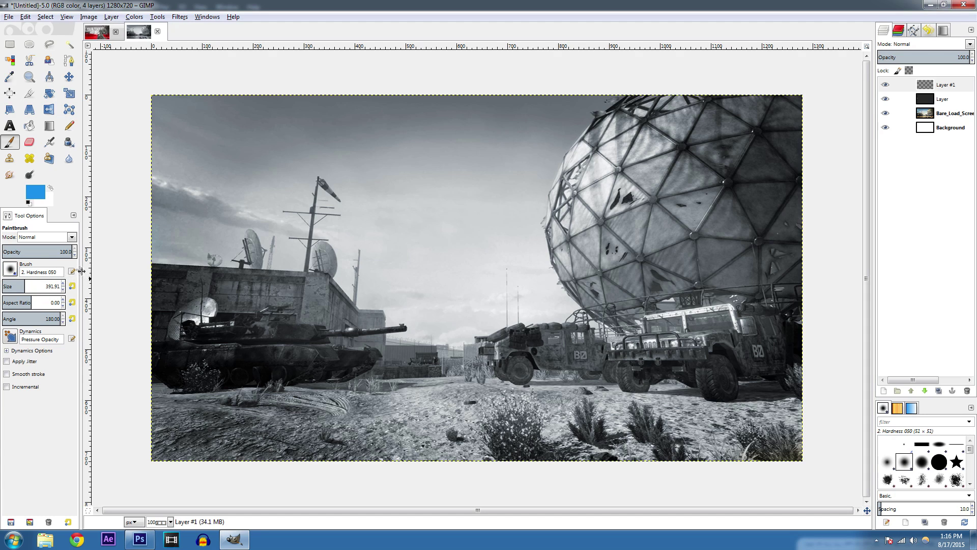
left_click_drag(201, 417, 335, 412)
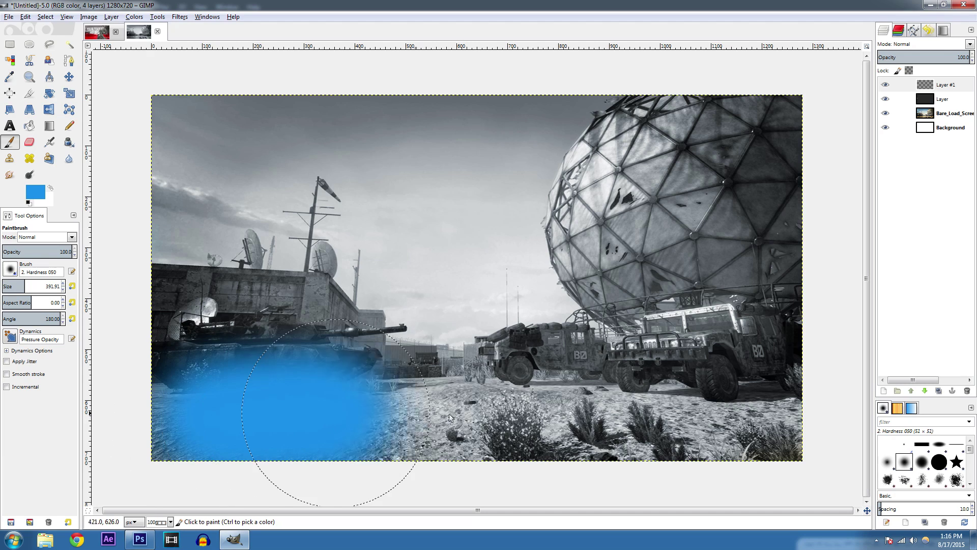
left_click_drag(449, 413, 754, 414)
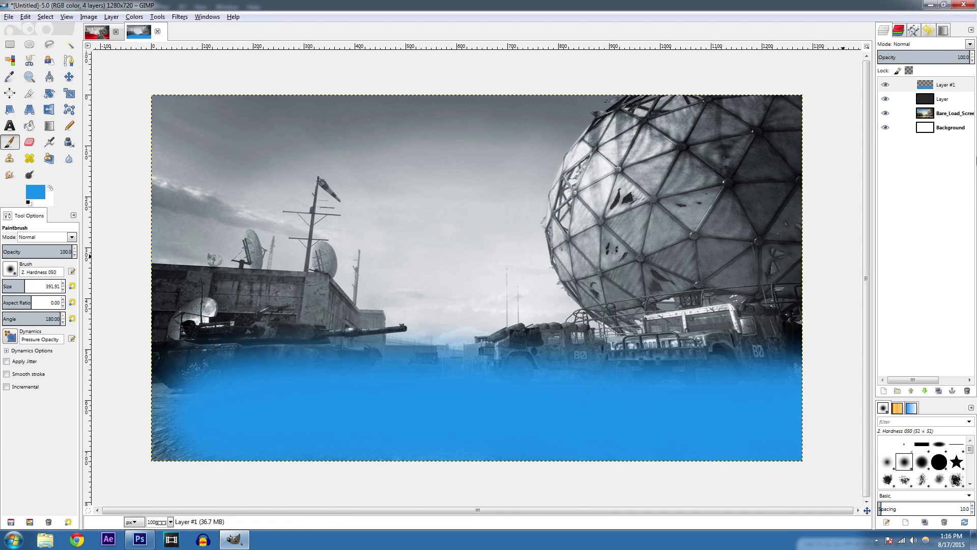
Step: Set Layer #1 to Grain merge, add blue over the tank, horizon and humvee, then view the reference
left_click(970, 45)
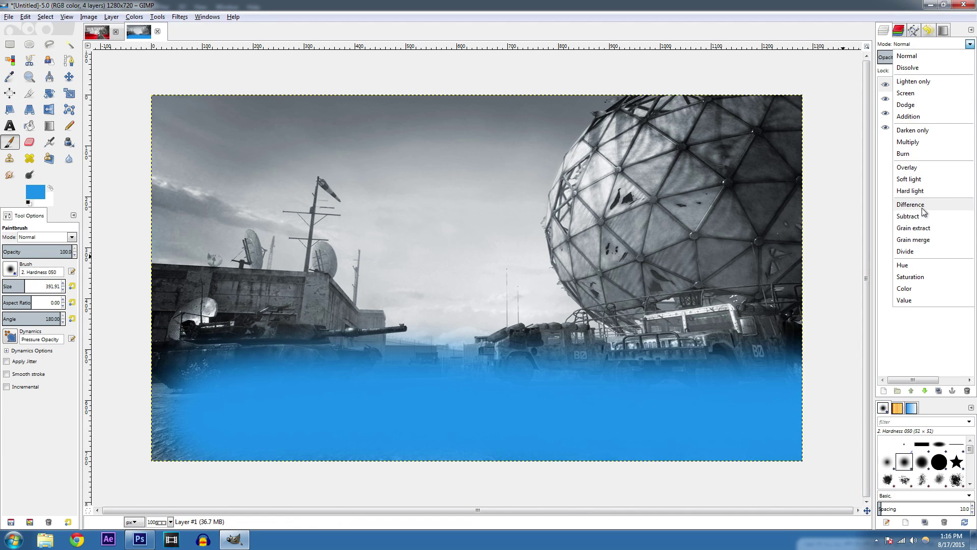
left_click(922, 241)
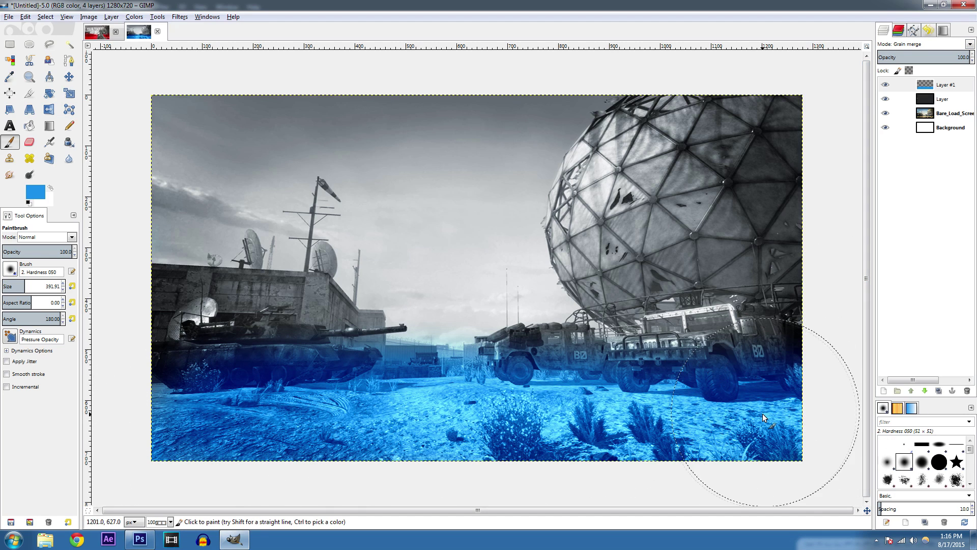
mouse_move(569, 411)
left_mouse_down()
mouse_move(253, 380)
mouse_move(308, 373)
left_mouse_up()
left_click_drag(666, 357, 825, 358)
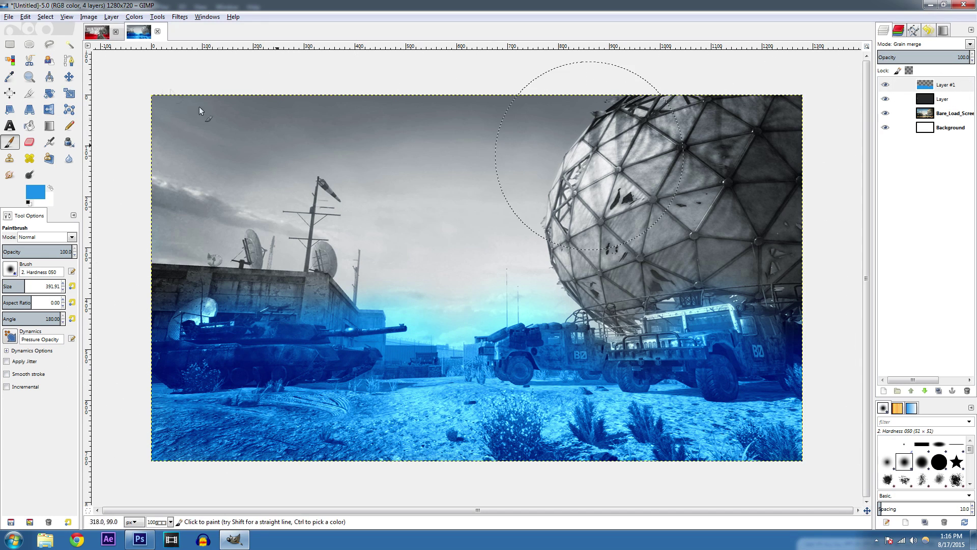
left_click(97, 32)
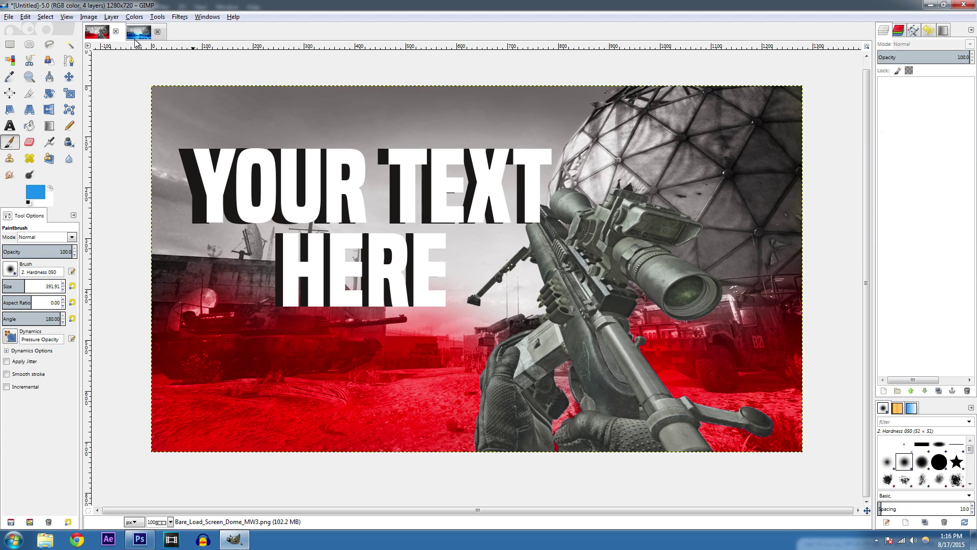
Step: Import USR_reloading_CoDG.png as a new top layer on the Untitled image
left_click(140, 33)
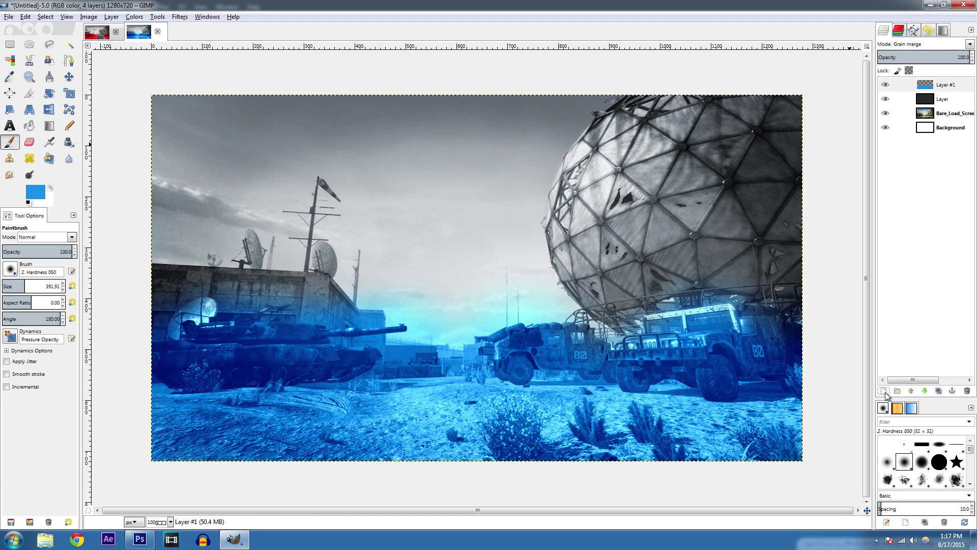
left_click(7, 18)
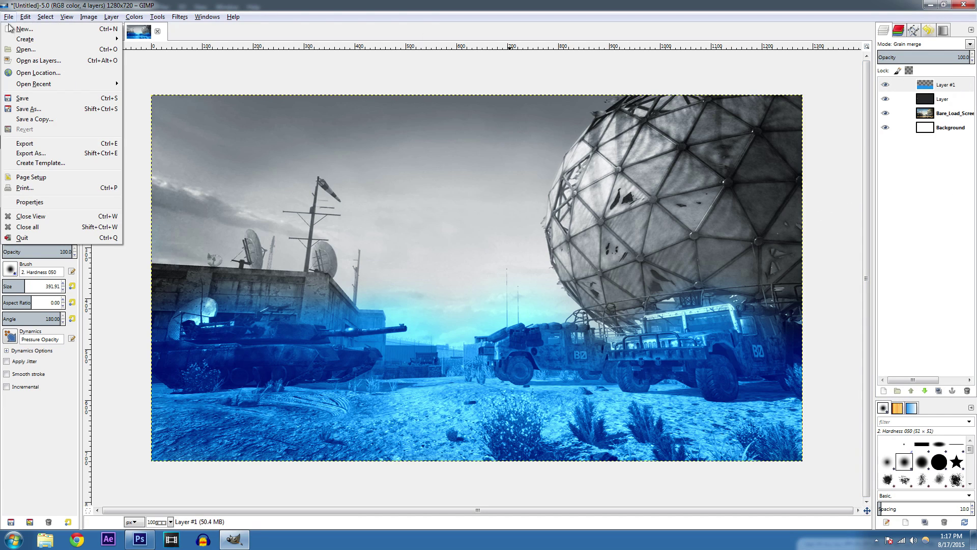
left_click(58, 62)
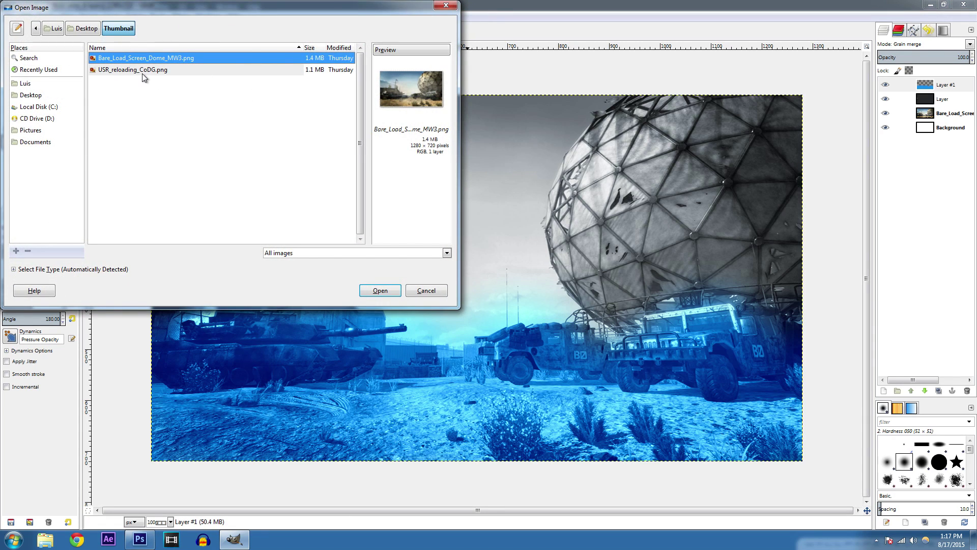
left_click(162, 70)
left_click(377, 294)
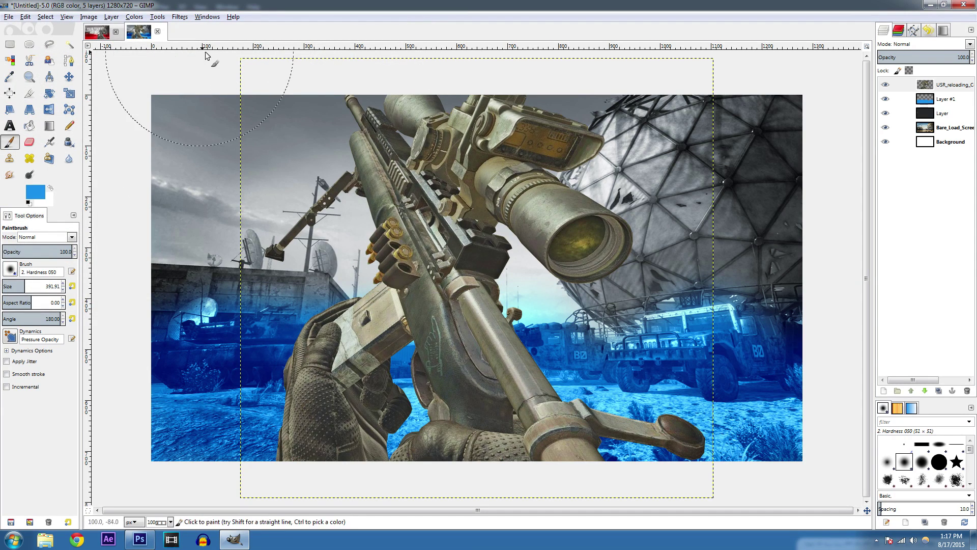
Step: Scale the sniper rifle layer down to about 677×576
left_click(68, 93)
left_click(274, 107)
left_click_drag(275, 106, 373, 208)
left_click(735, 105)
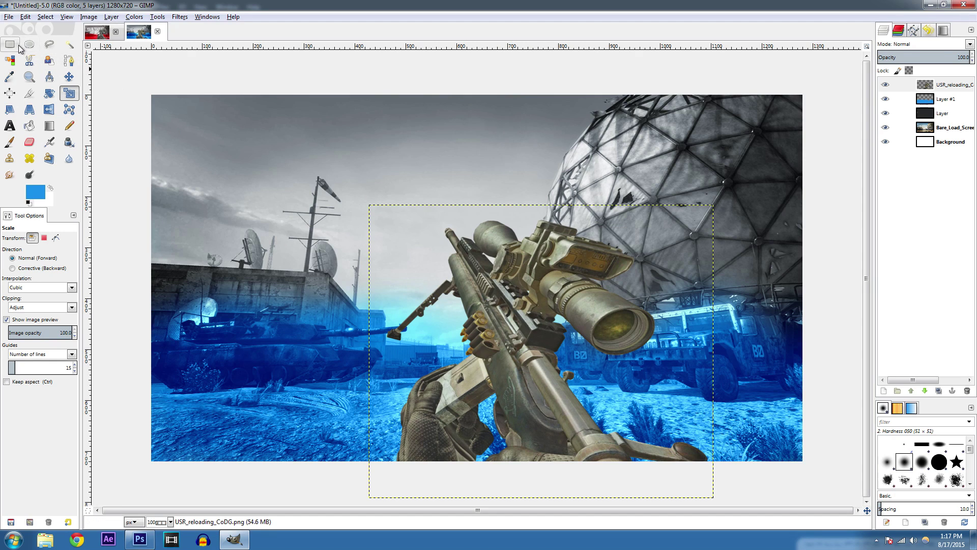
Step: Move the rifle to the lower right, undoing an accidental shift of the blue layer
left_click(69, 77)
left_click_drag(591, 356, 677, 335)
key("ctrl+z")
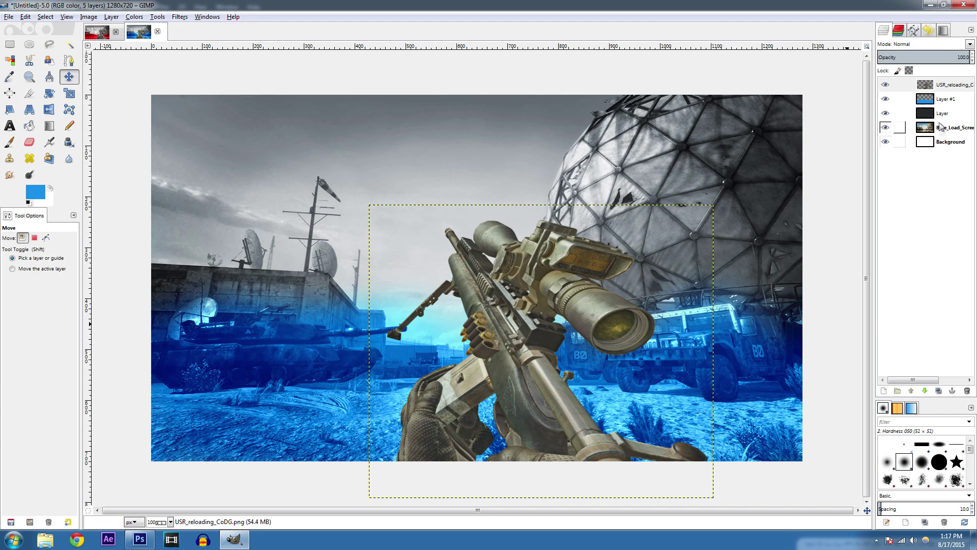
left_click_drag(548, 316, 634, 295)
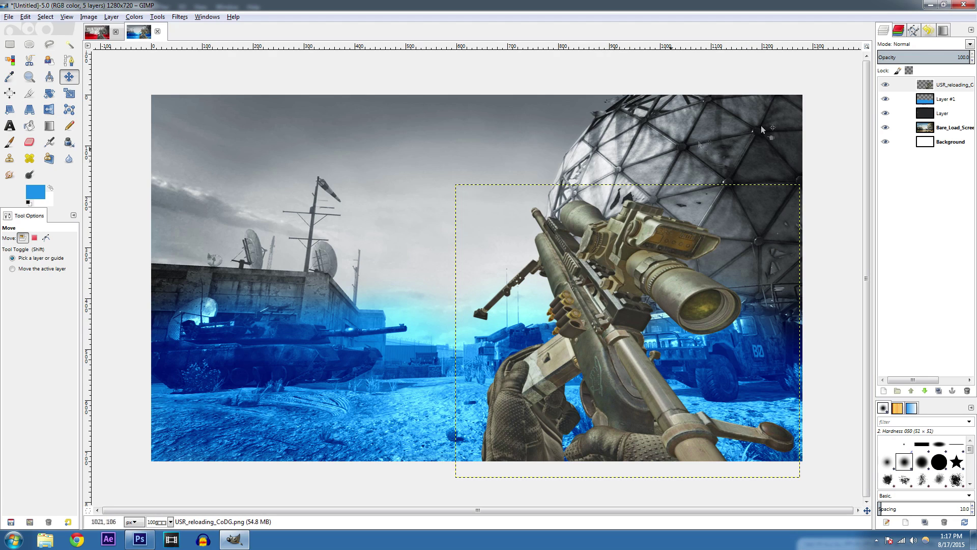
left_click(961, 85)
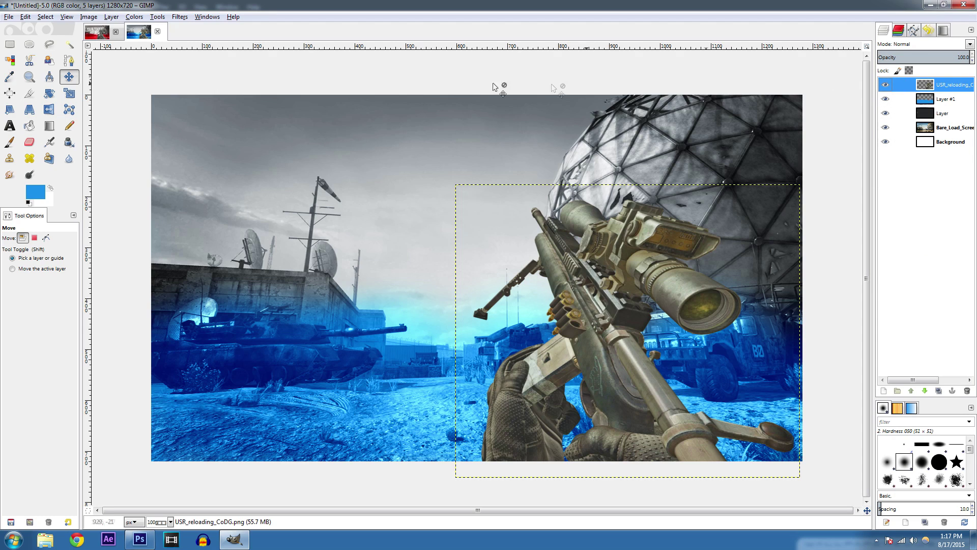
Step: Add a new empty Layer #2 and keep the rifle layer active
left_click(883, 390)
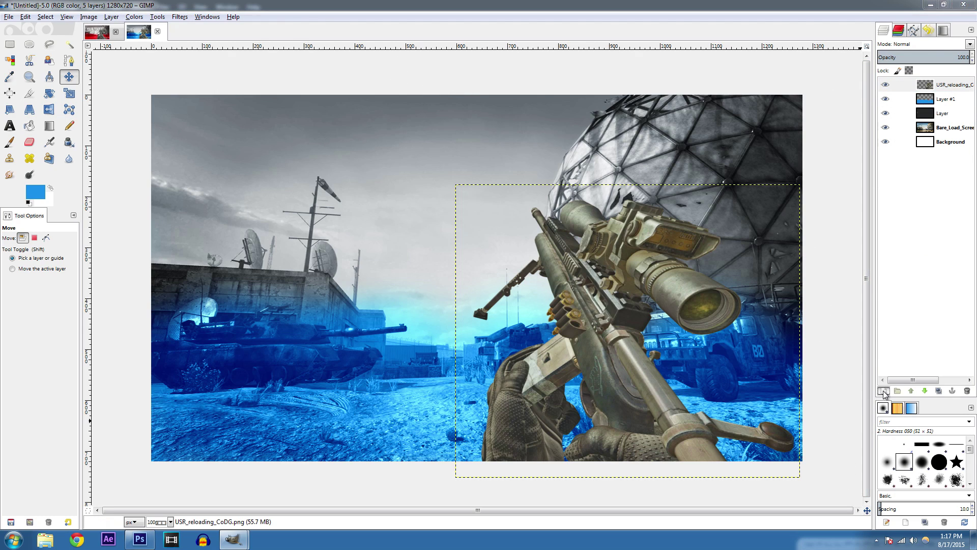
left_click(153, 238)
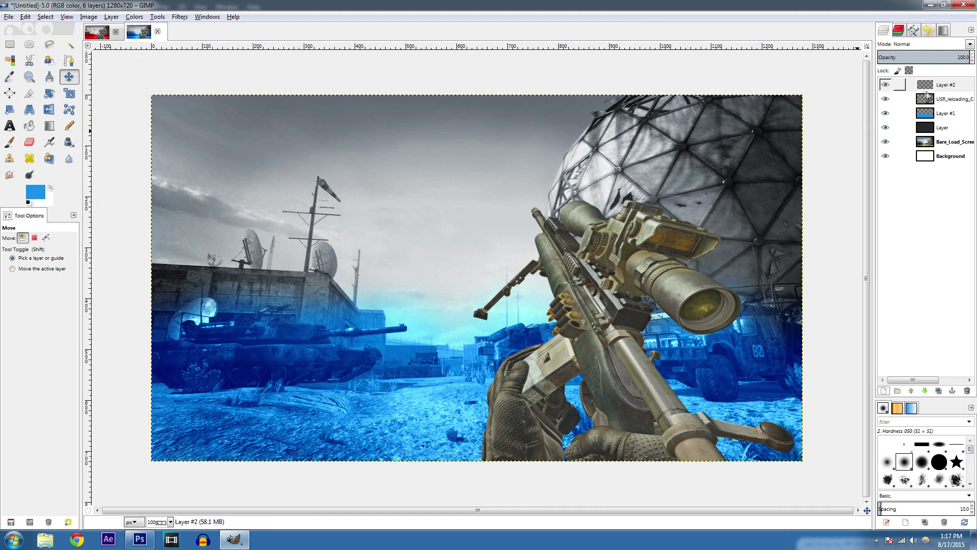
left_click(941, 100)
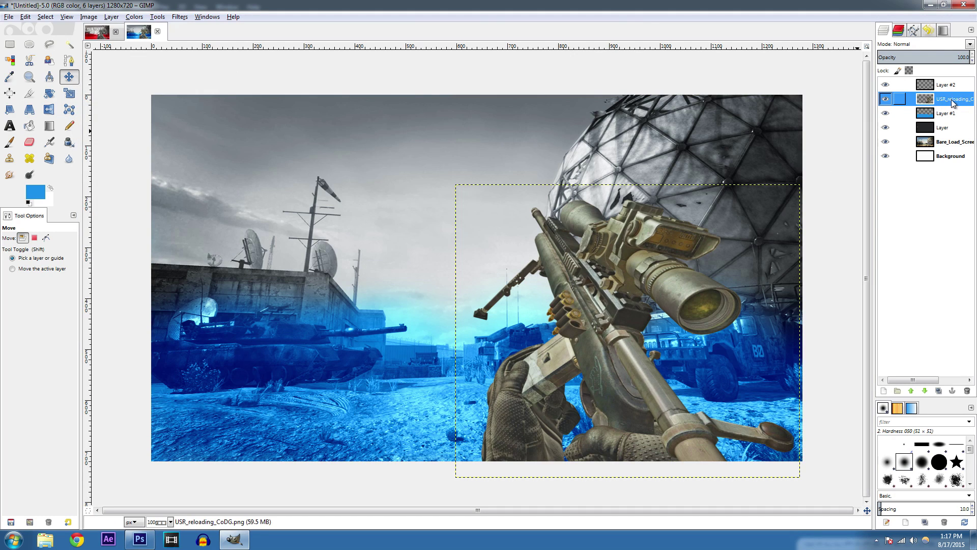
Step: Select the rifle and hands by colour, then make Layer #2 active
left_click(45, 17)
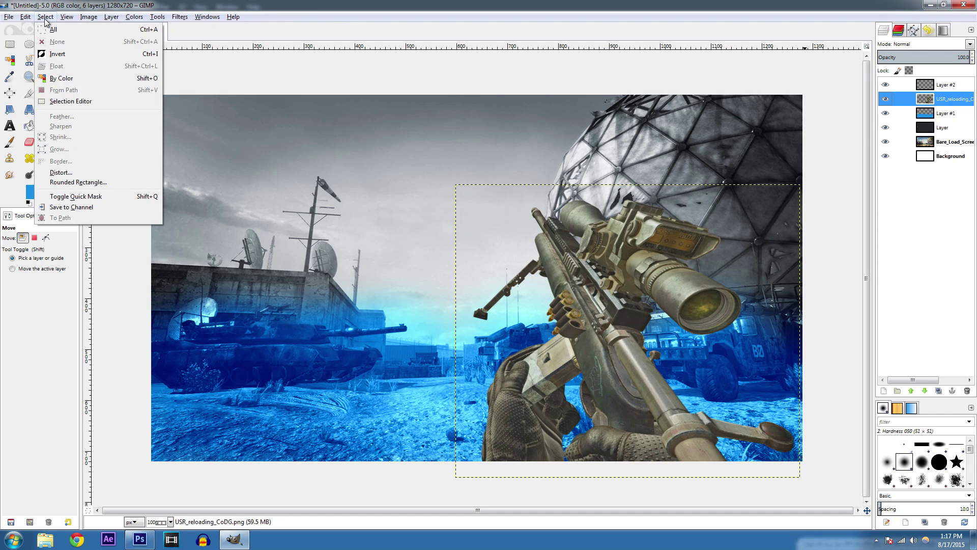
left_click(61, 78)
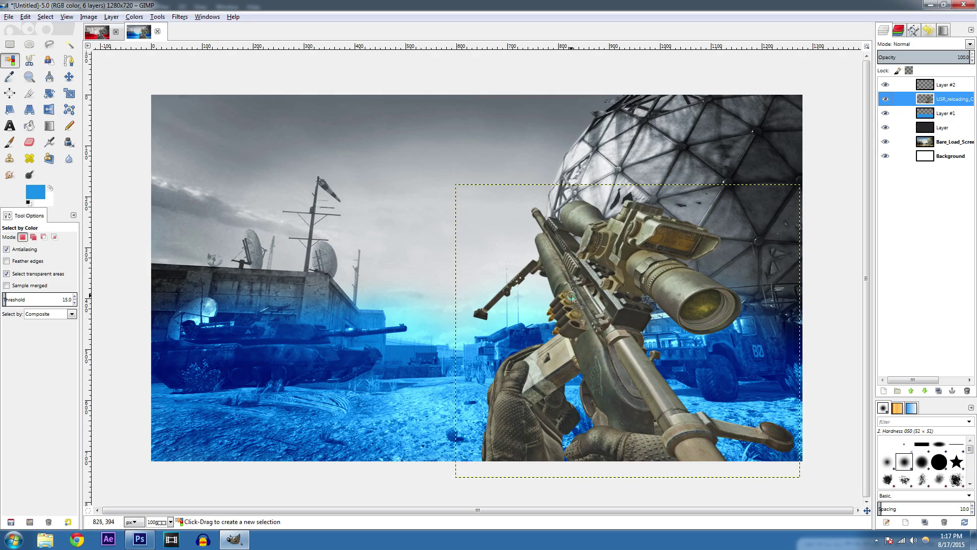
left_click_drag(566, 295, 603, 289)
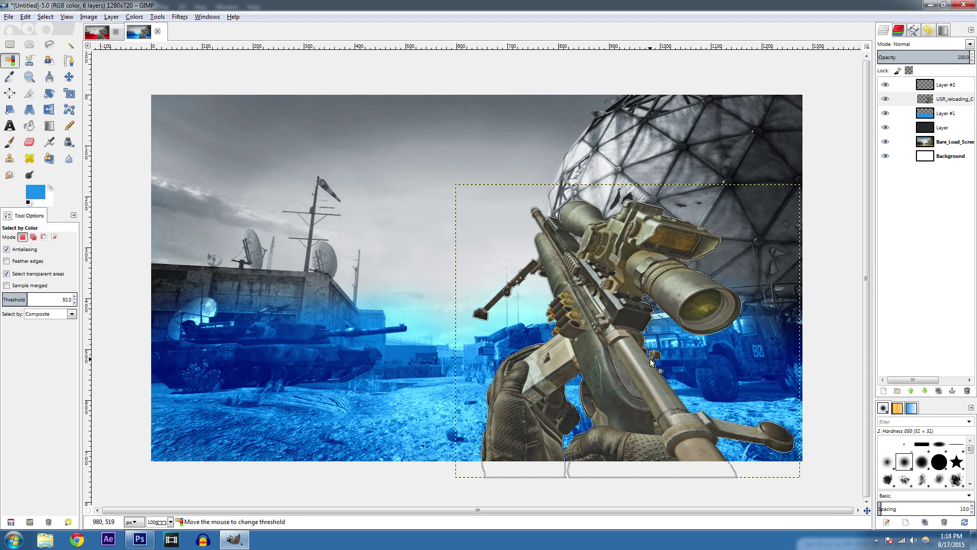
left_click_drag(651, 363, 652, 363)
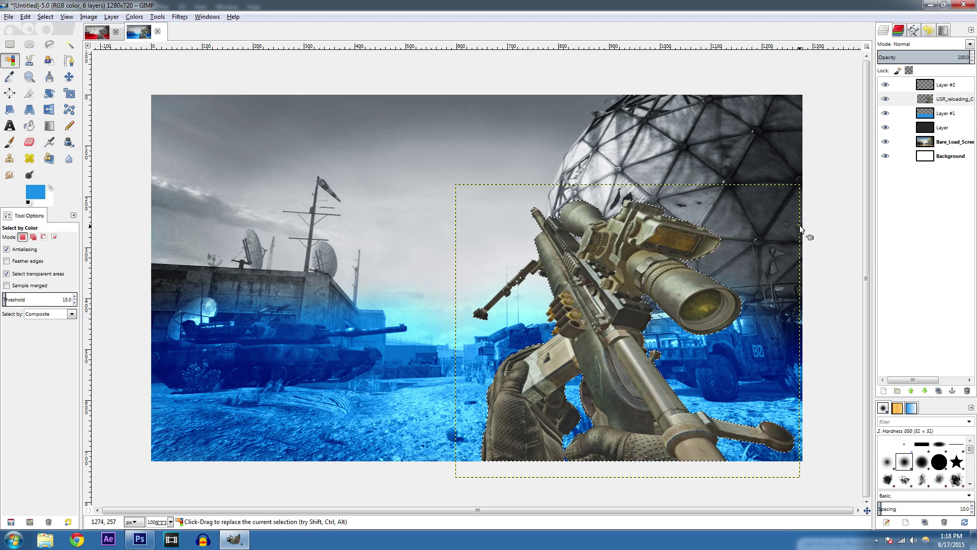
left_click(946, 86)
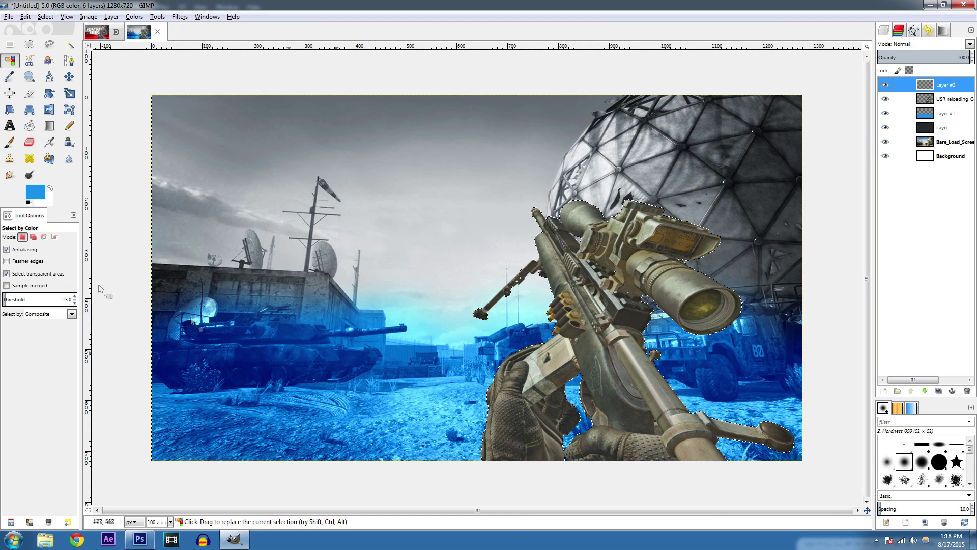
Step: Paint the selected rifle and hands dark grey 474343 on Layer #2
left_click(9, 144)
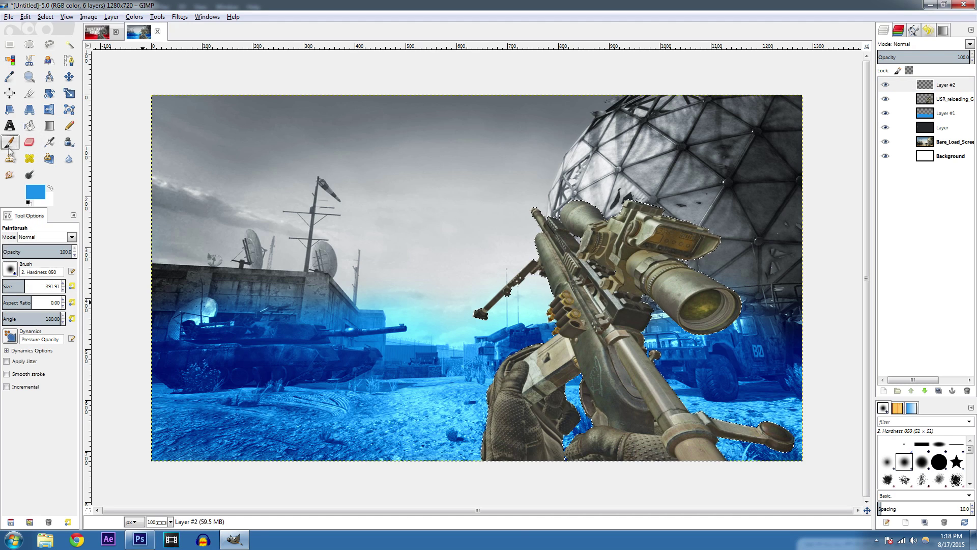
left_click(34, 193)
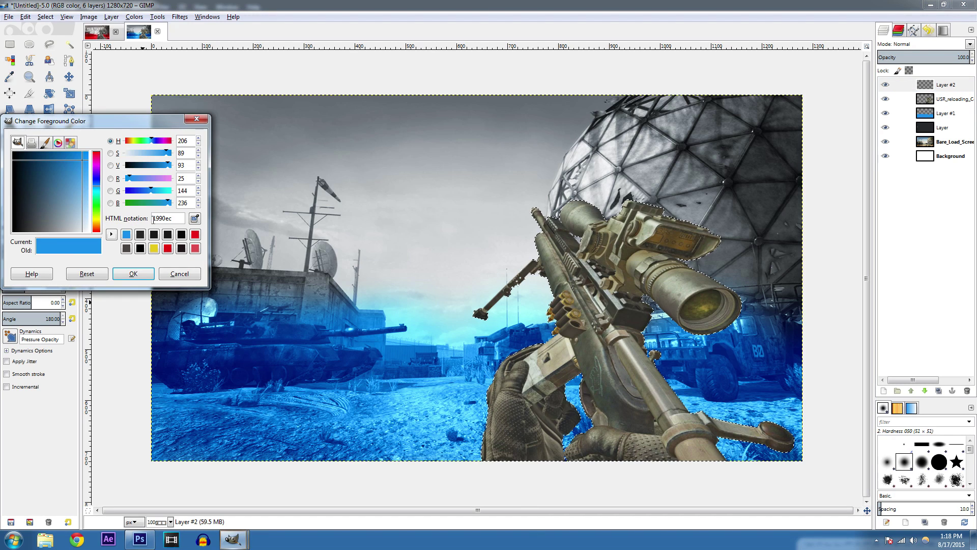
left_click(126, 248)
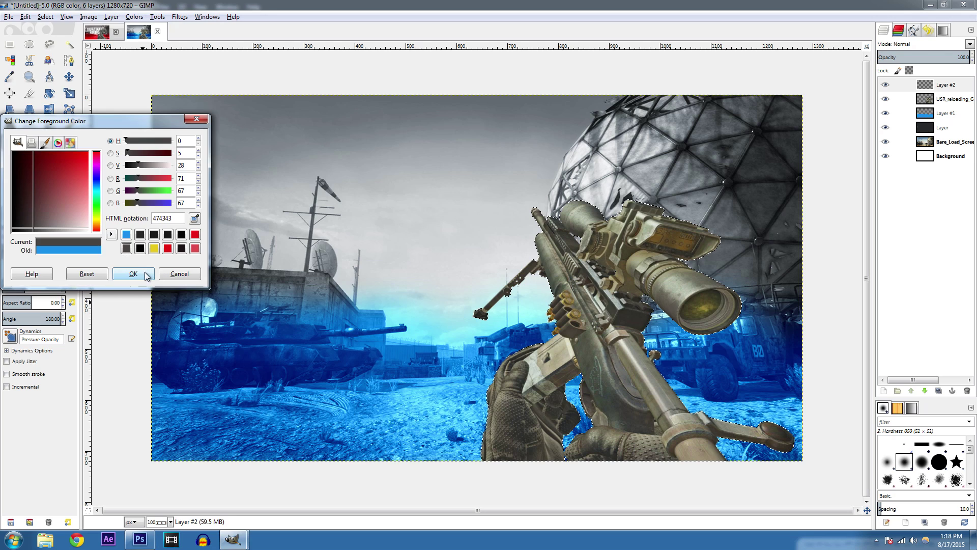
left_click(134, 274)
mouse_move(524, 372)
left_mouse_down()
mouse_move(632, 436)
mouse_move(559, 279)
mouse_move(661, 244)
left_mouse_up()
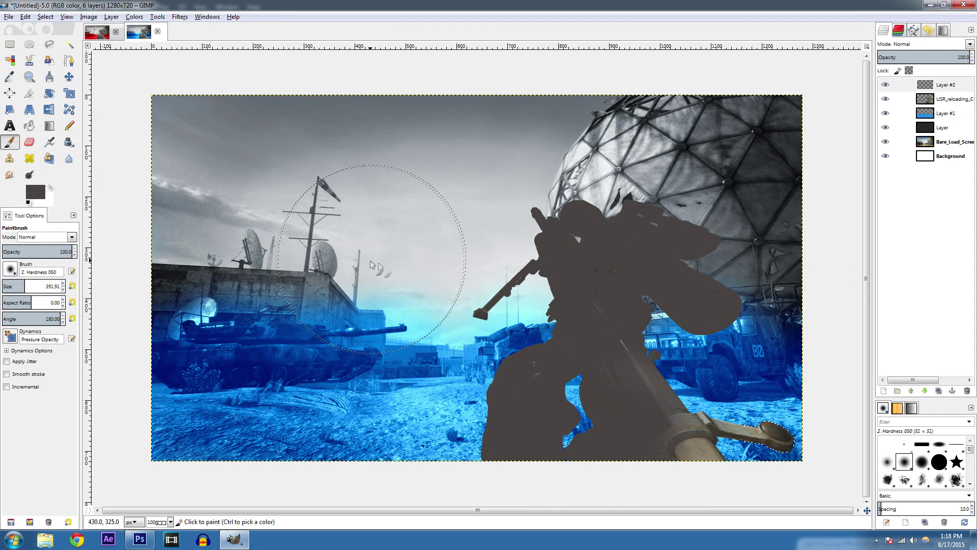
mouse_move(628, 469)
left_mouse_down()
mouse_move(807, 426)
mouse_move(687, 448)
left_mouse_up()
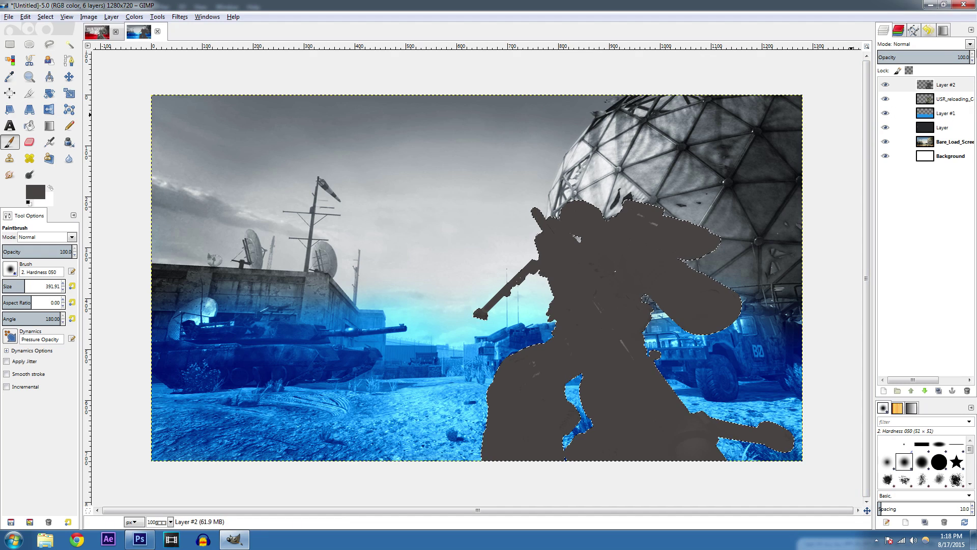
Step: Try several blend modes and settle Layer #2 on Saturation
left_click(970, 44)
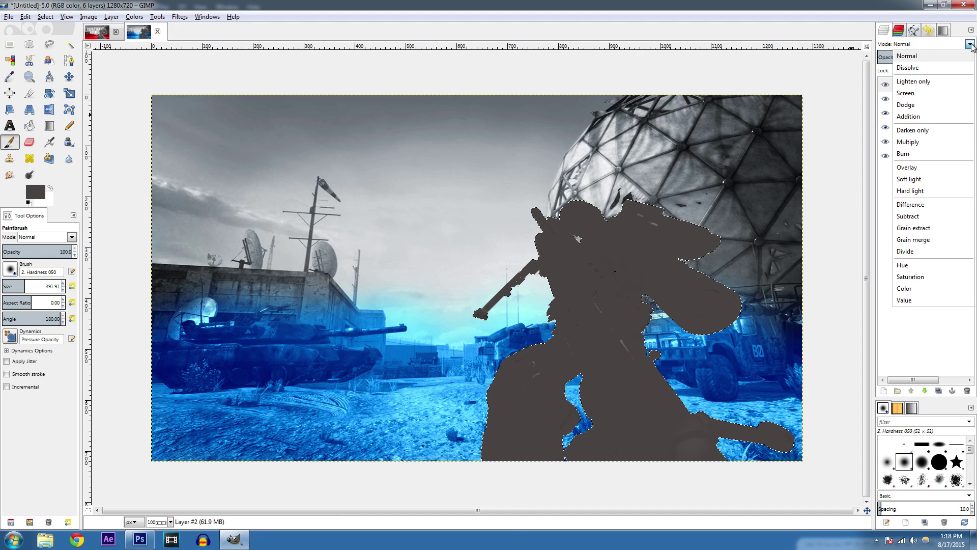
left_click(914, 67)
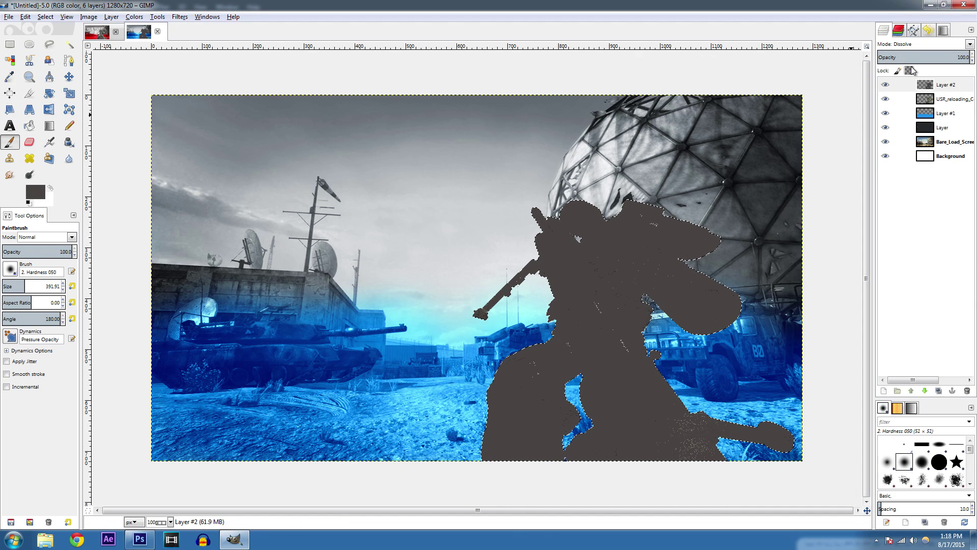
key("Down")
key("Down")
key("Down")
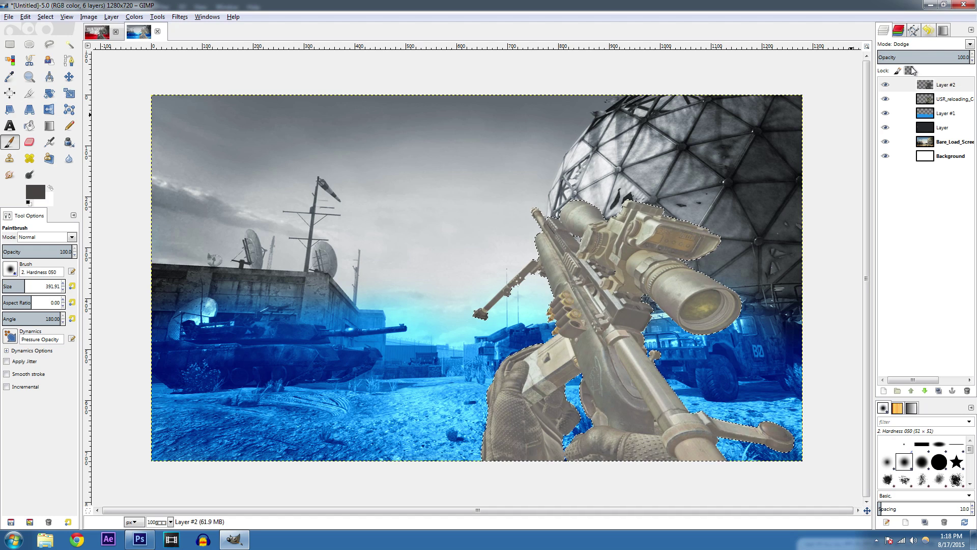
key("Down")
key("Down")
key("Down")
key("Down")
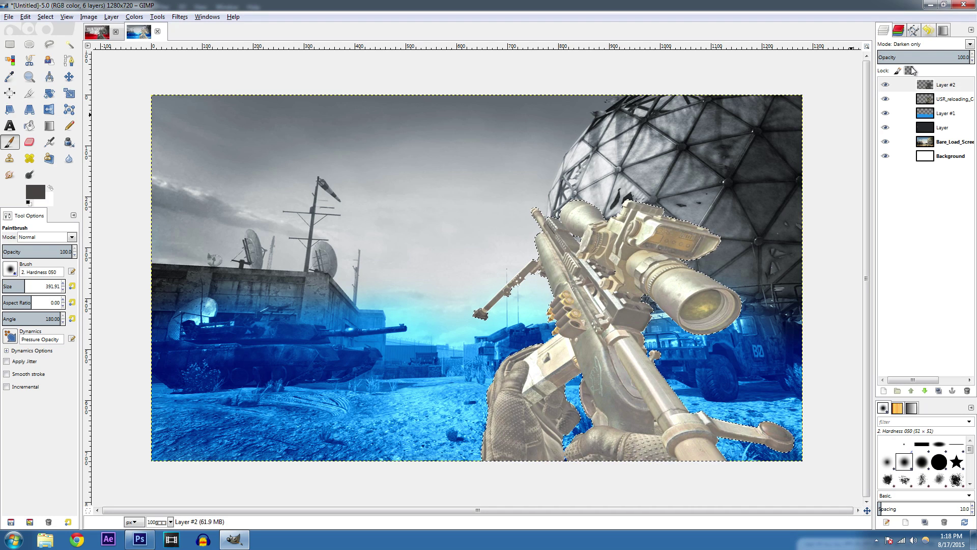
key("Down")
key("Down")
key("Down")
key("Down")
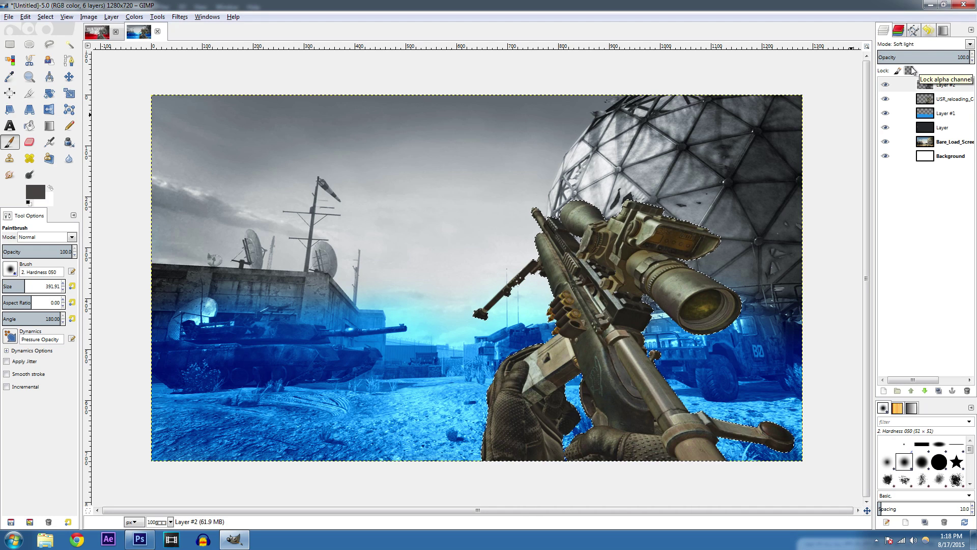
key("Down")
key("Down")
key("Down")
key("Down")
key("Down")
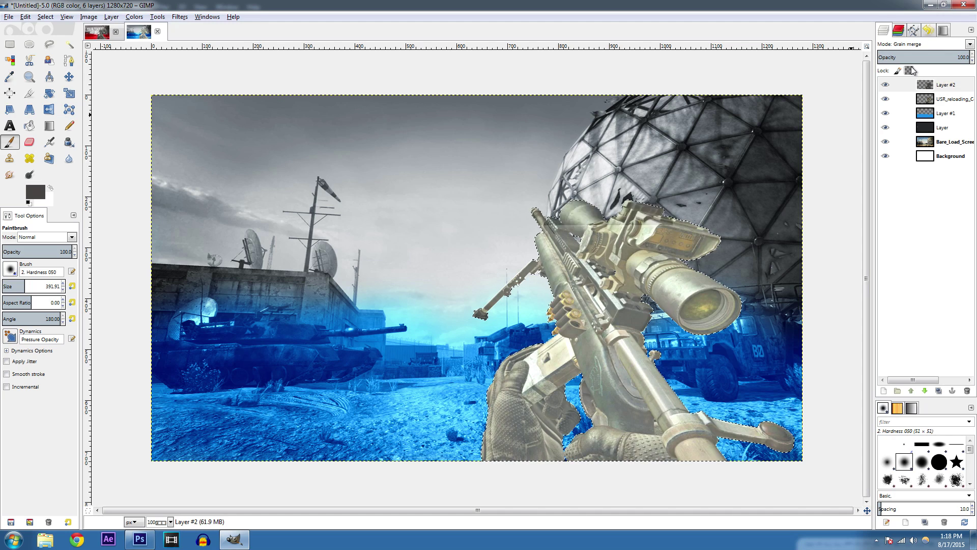
key("Down")
key("Down")
key("Down")
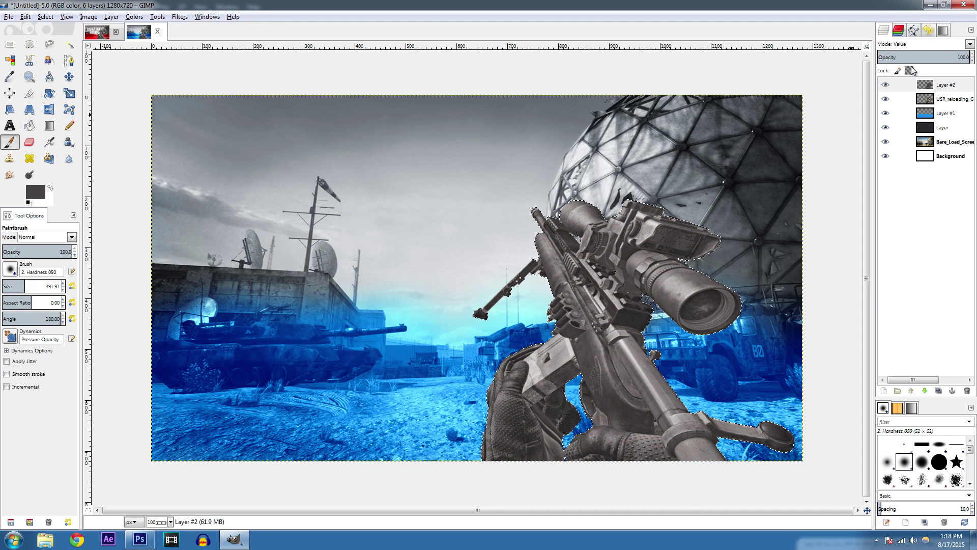
key("Up")
key("Up")
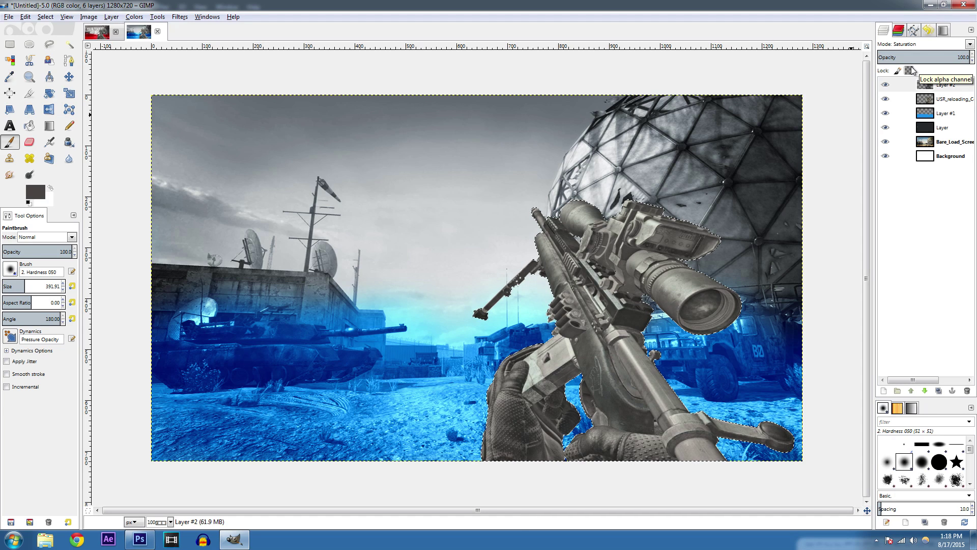
Step: Compare with the red reference and set the foreground colour to yellow e8c91a
left_click(97, 35)
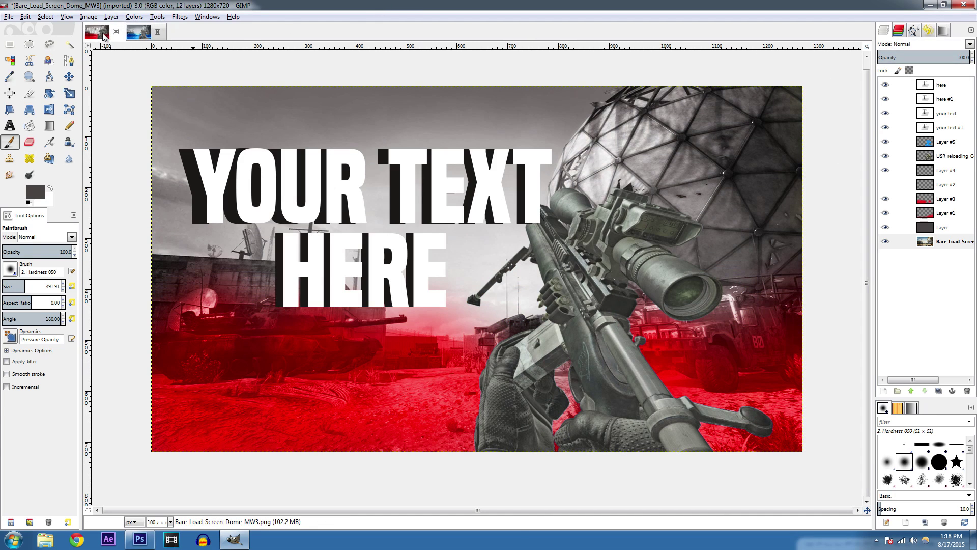
left_click(139, 34)
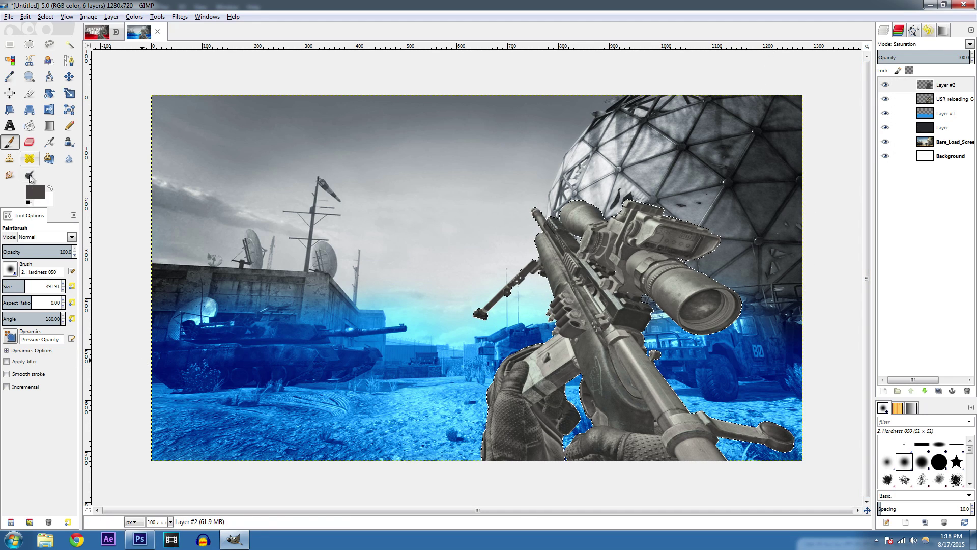
left_click(35, 191)
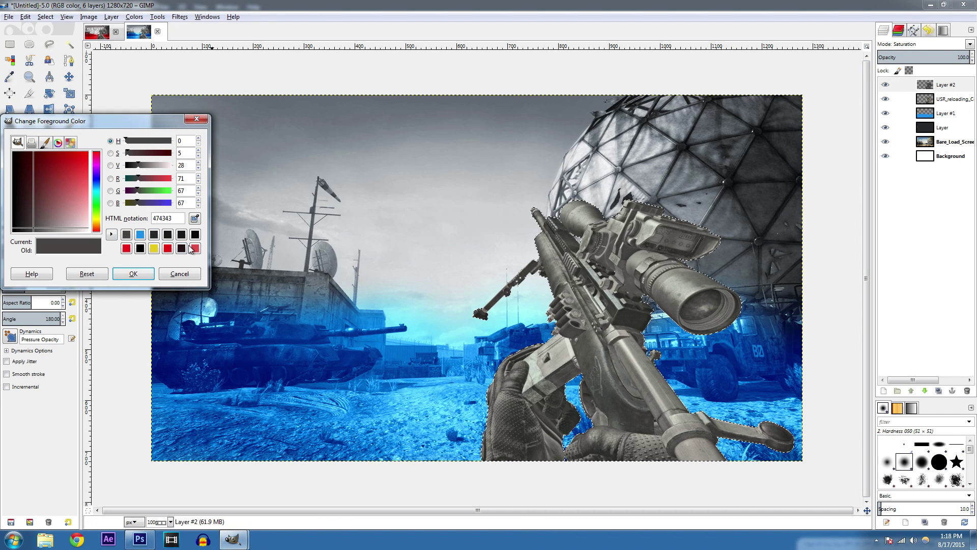
left_click(154, 247)
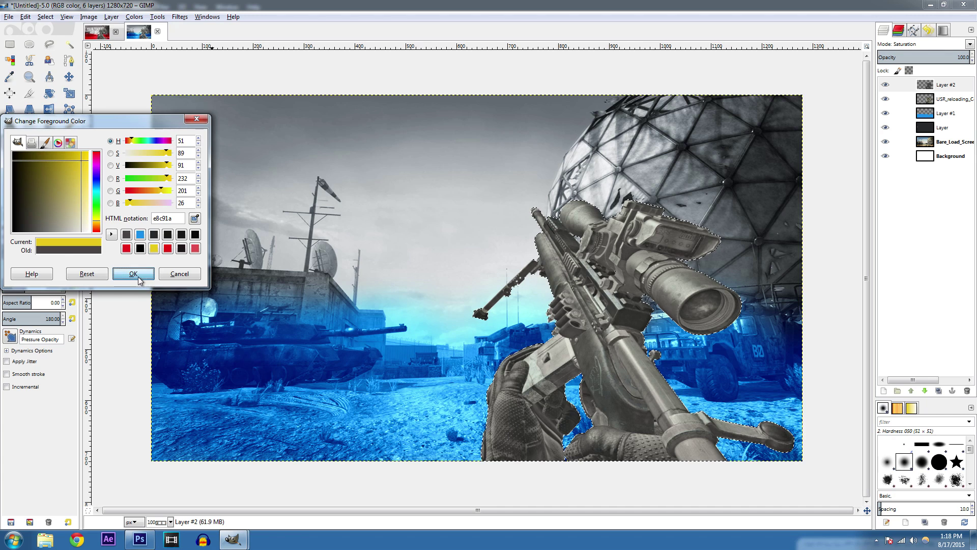
left_click(133, 273)
Step: Paint yellow over the gun, cut it away, and reactivate Layer #2
left_click(639, 398)
mouse_move(639, 398)
left_mouse_down()
mouse_move(630, 365)
mouse_move(539, 389)
mouse_move(509, 245)
mouse_move(445, 210)
left_mouse_up()
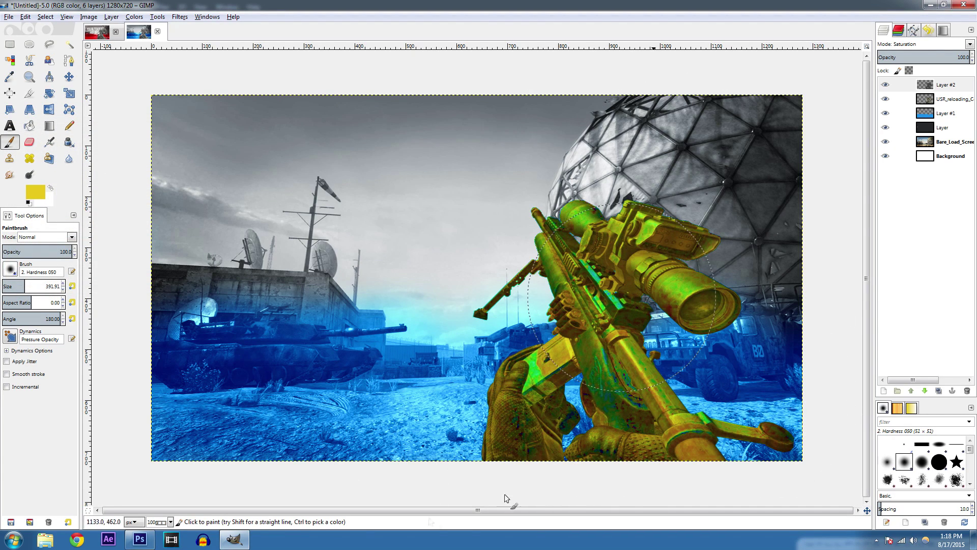
key("ctrl+x")
left_click(954, 97)
left_click(956, 87)
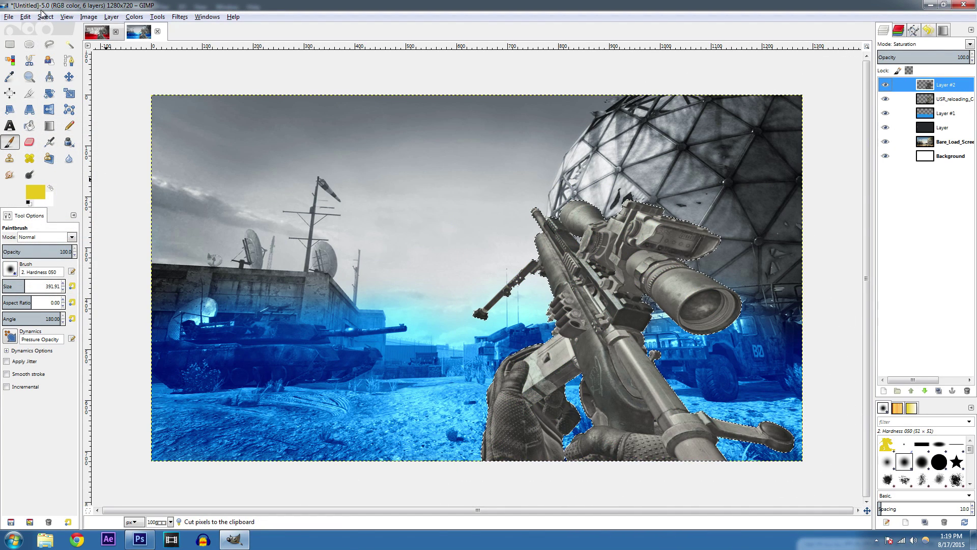
Step: Clear the selection around the rifle
left_click(46, 17)
left_click(45, 17)
left_click(46, 17)
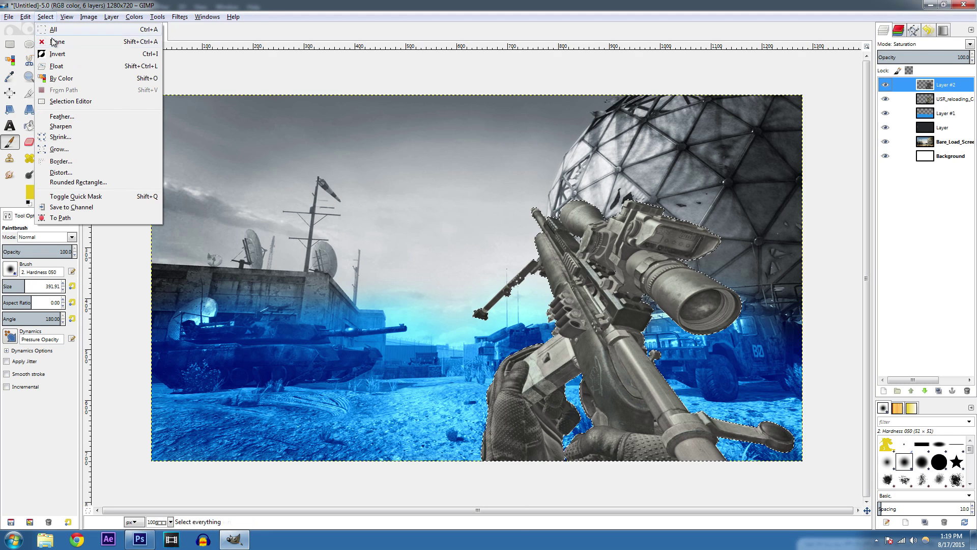
key("Escape")
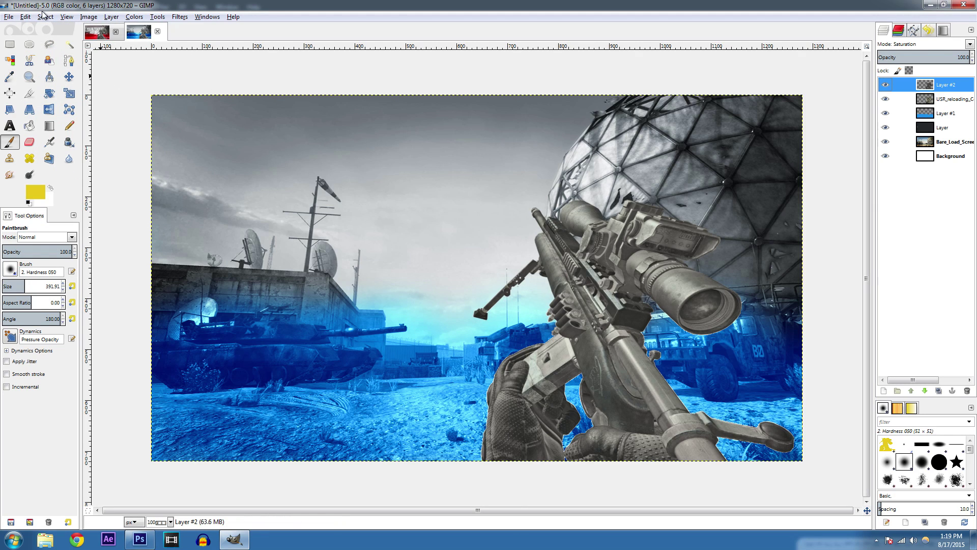
left_click(45, 17)
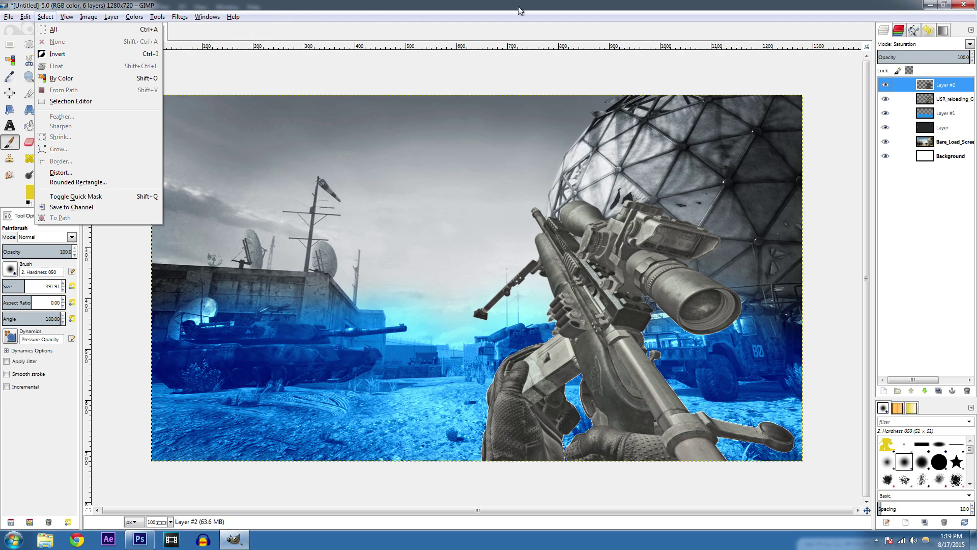
mouse_move(233, 17)
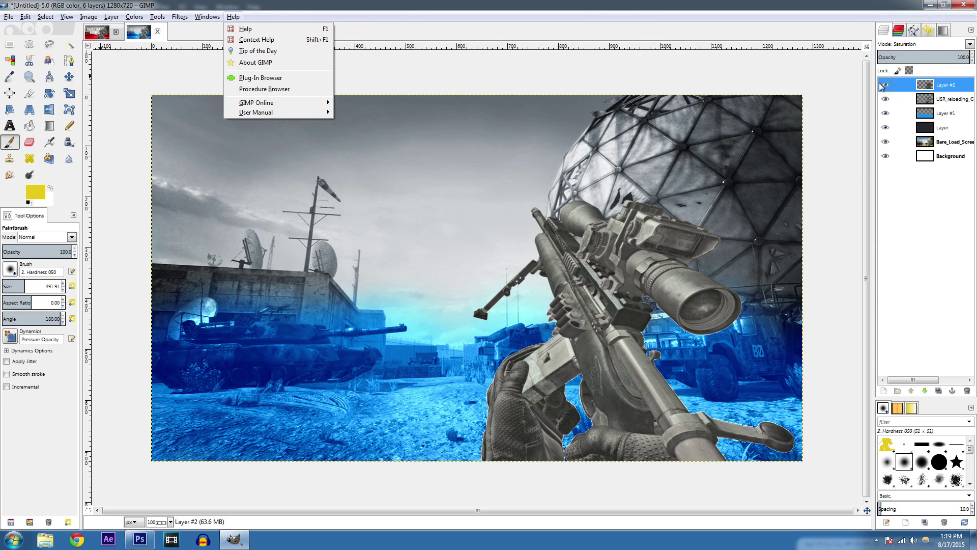
left_click(953, 90)
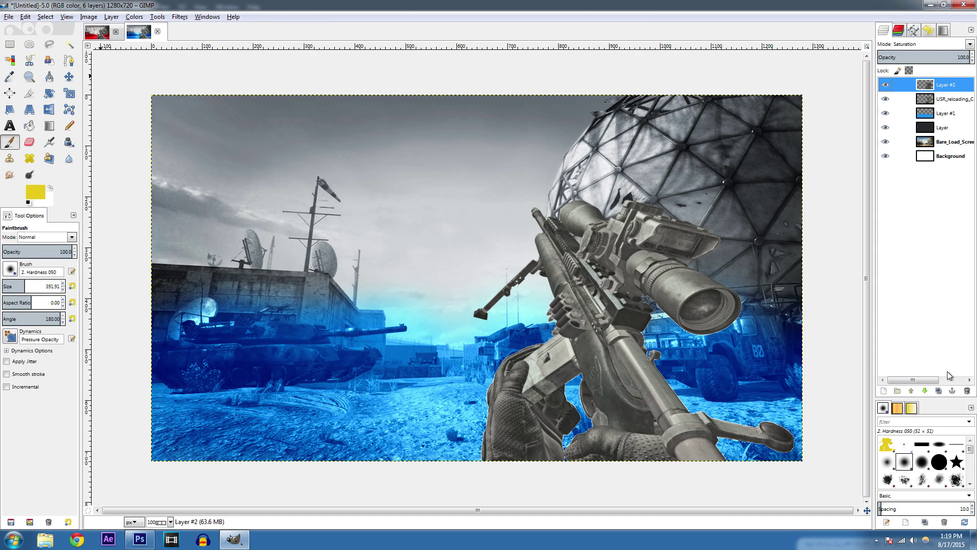
Step: Cancel a new-layer dialog and show the red Bare_Load_Screen_Dome_MW3 image
left_click(884, 391)
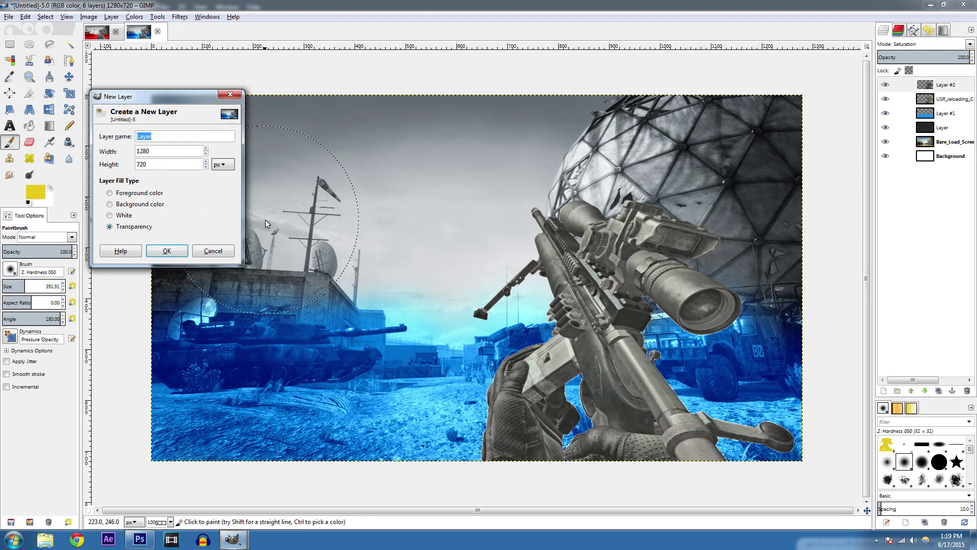
left_click(193, 253)
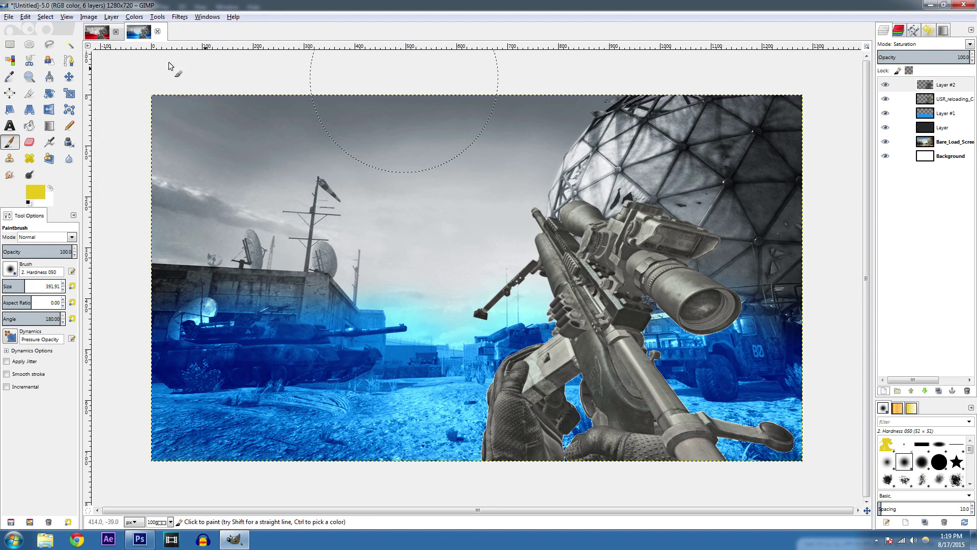
left_click(100, 34)
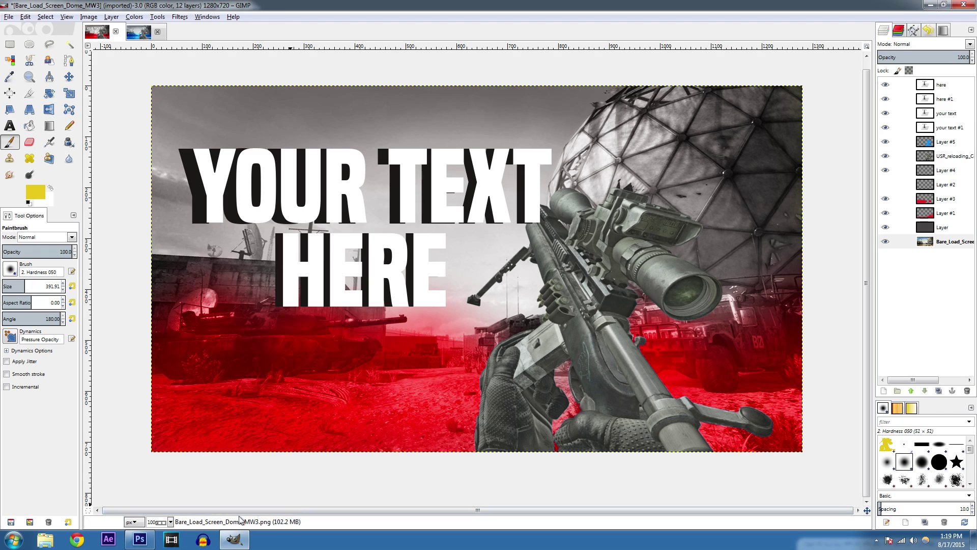
Step: In Photoshop, check the rifle layer's 2 px outside Stroke, confirm, and go back to GIMP
left_click(140, 541)
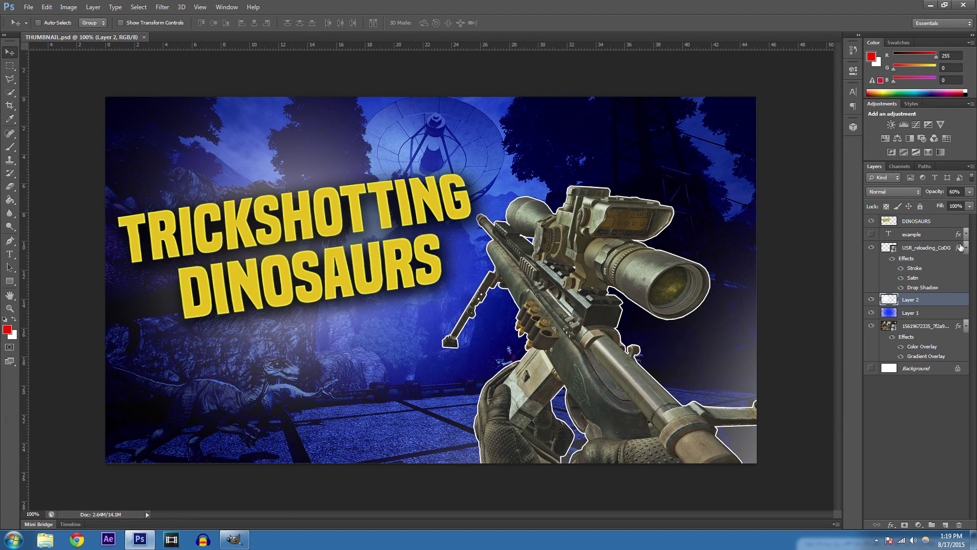
double_click(960, 247)
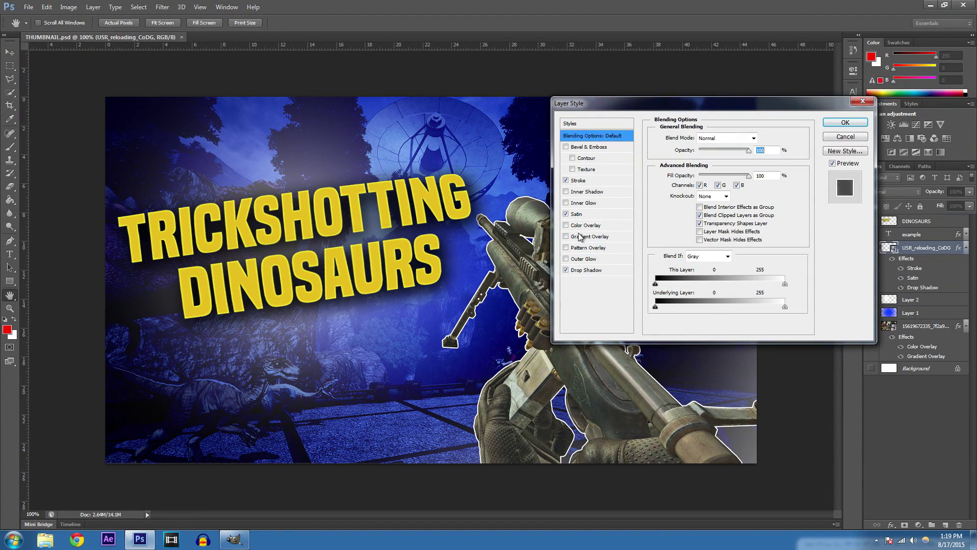
left_click(577, 181)
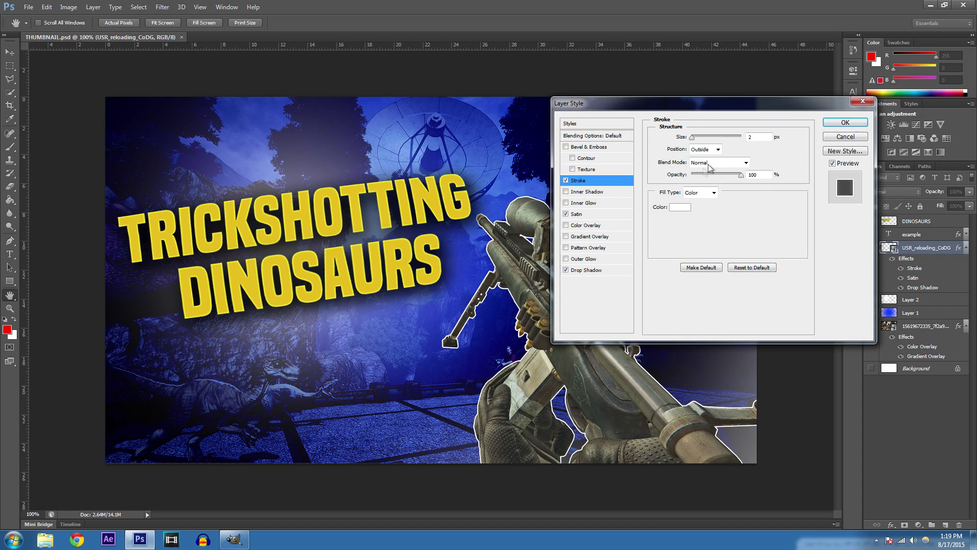
left_click(844, 122)
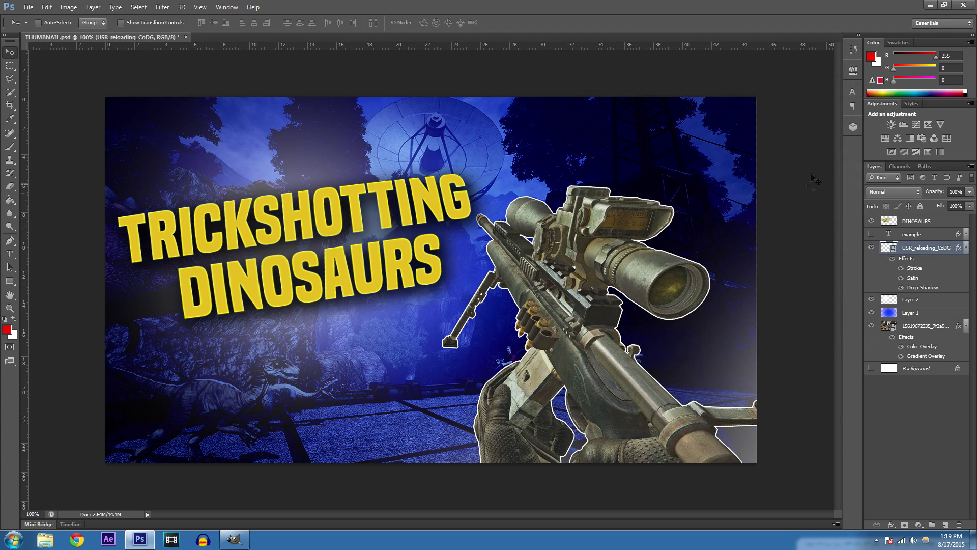
left_click(927, 4)
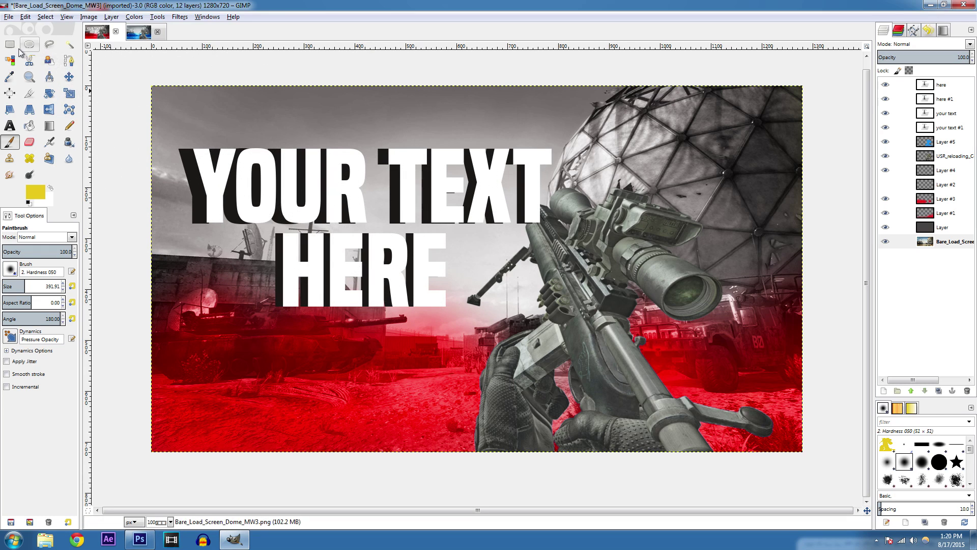
Step: On the blue Untitled image, add a 'Your text' text box in the upper left
left_click(138, 32)
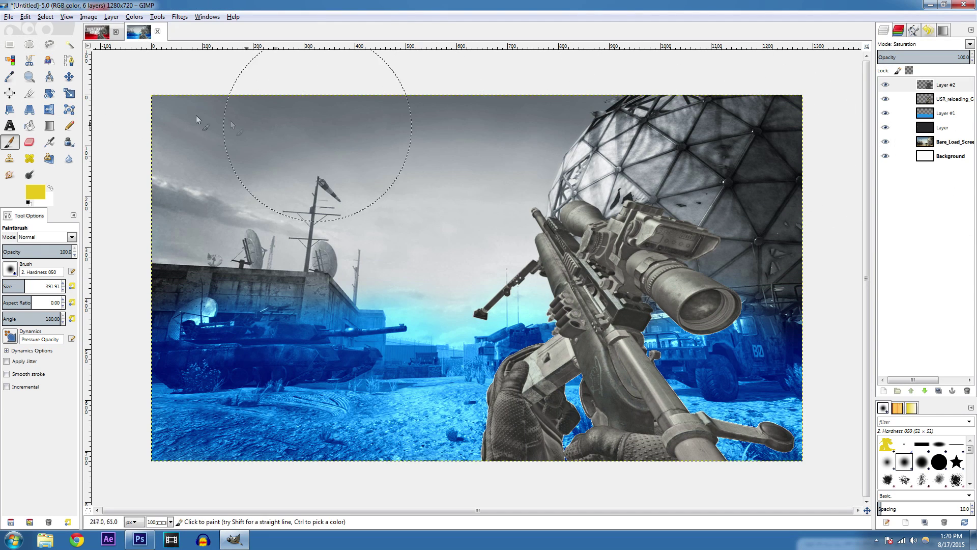
left_click(10, 126)
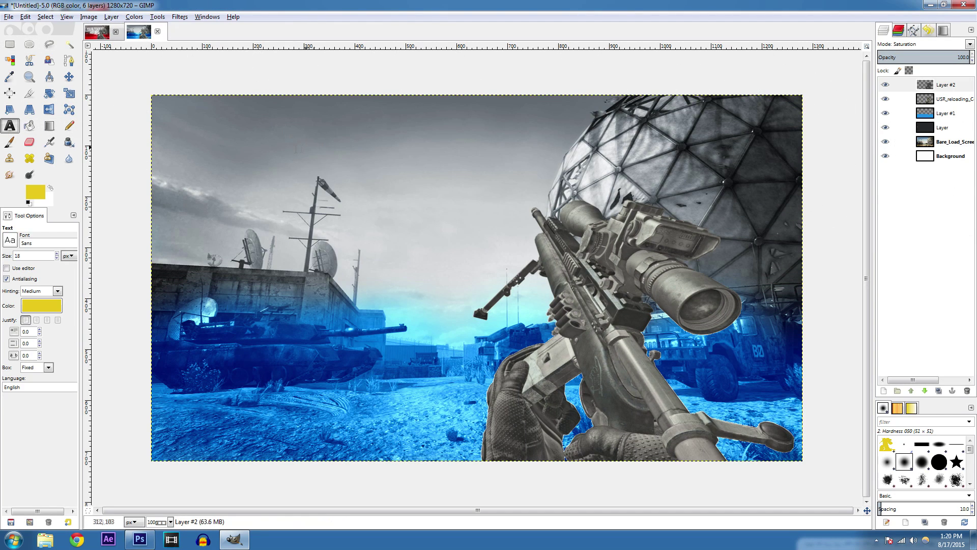
left_click_drag(206, 153, 554, 269)
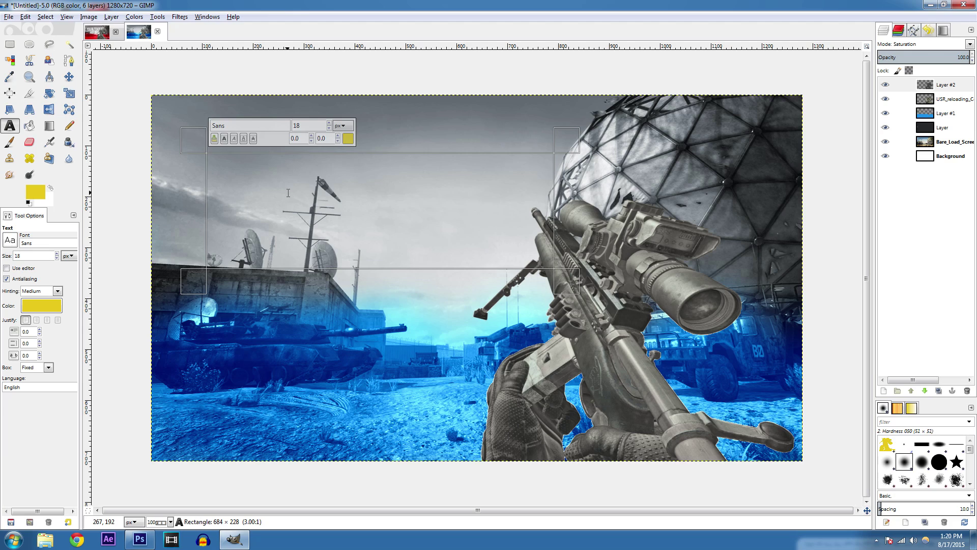
type("Your text")
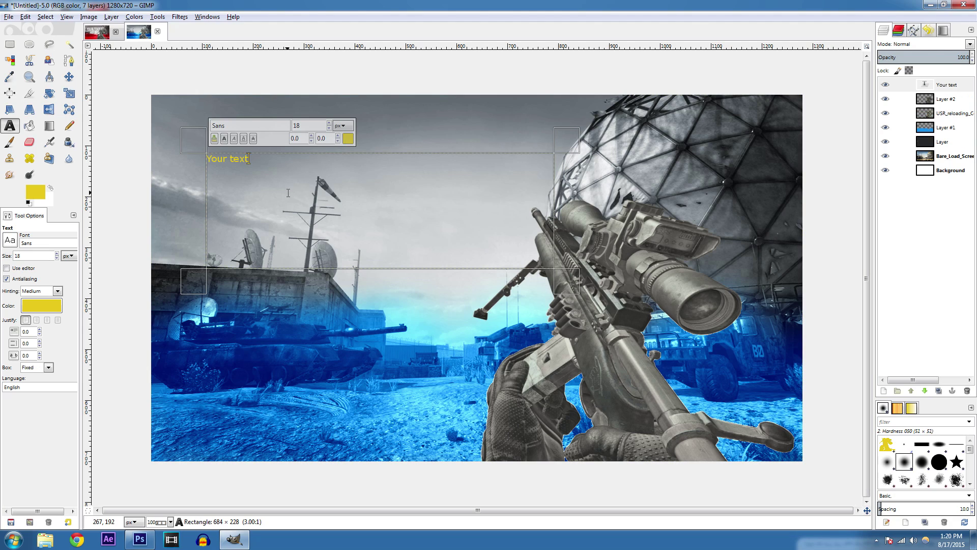
Step: Recolour all of the text light grey e3e3e3, checking against the red reference
key("ctrl+a")
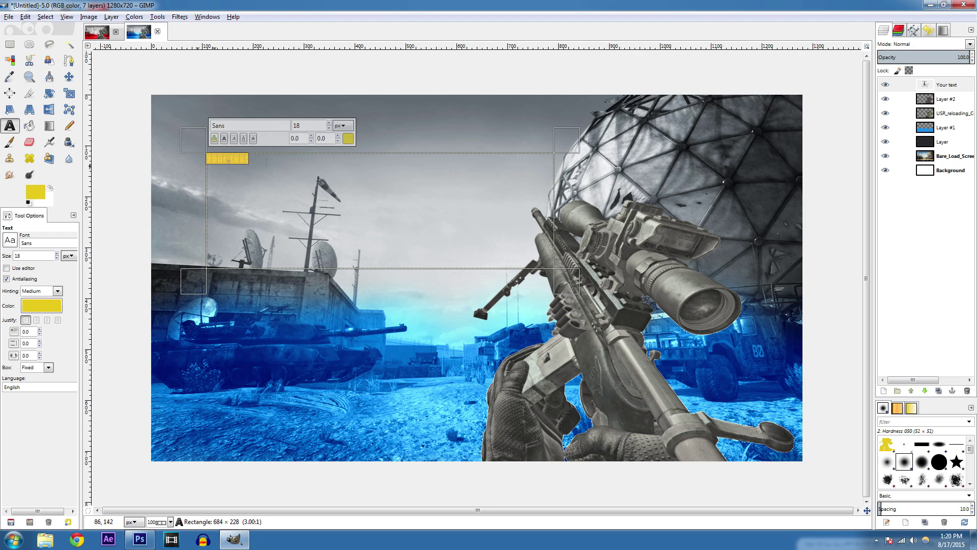
left_click(348, 138)
left_click(115, 148)
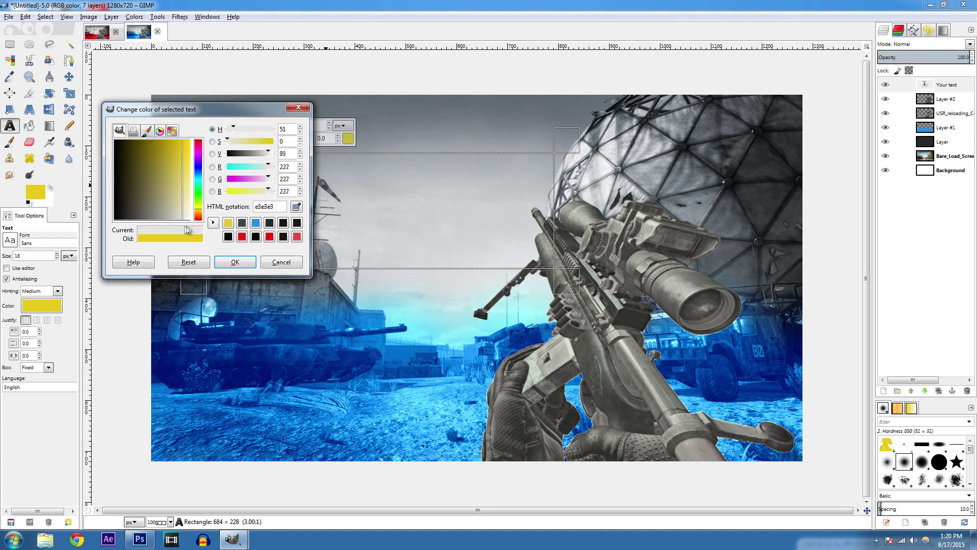
left_click(234, 262)
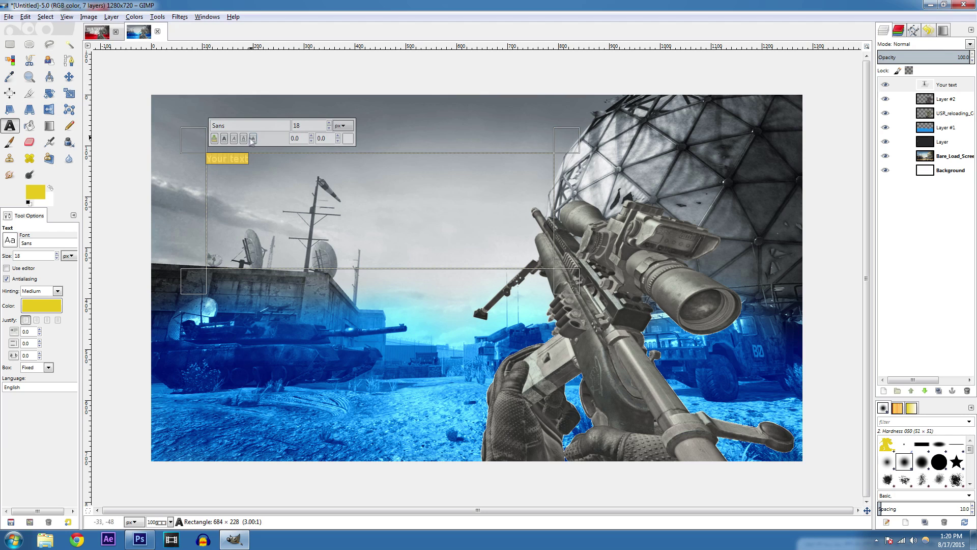
left_click(95, 29)
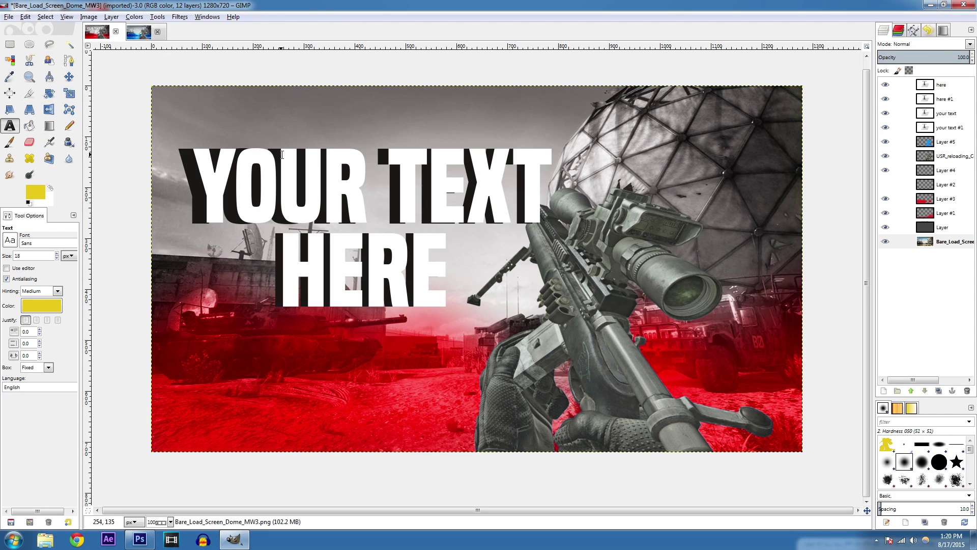
left_click(143, 34)
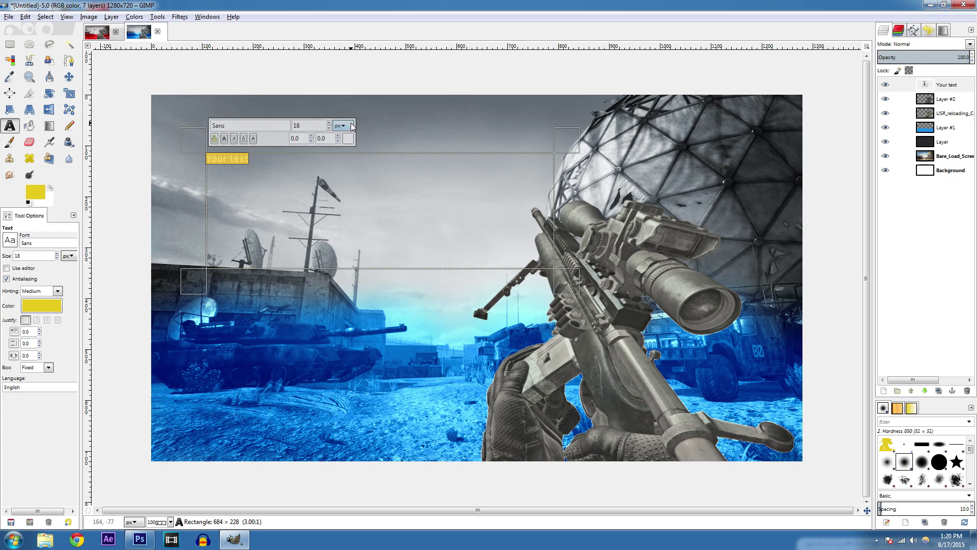
Step: Enlarge the text to 122 px and apply the Built Titling Bold font
left_click_drag(330, 125, 331, 118)
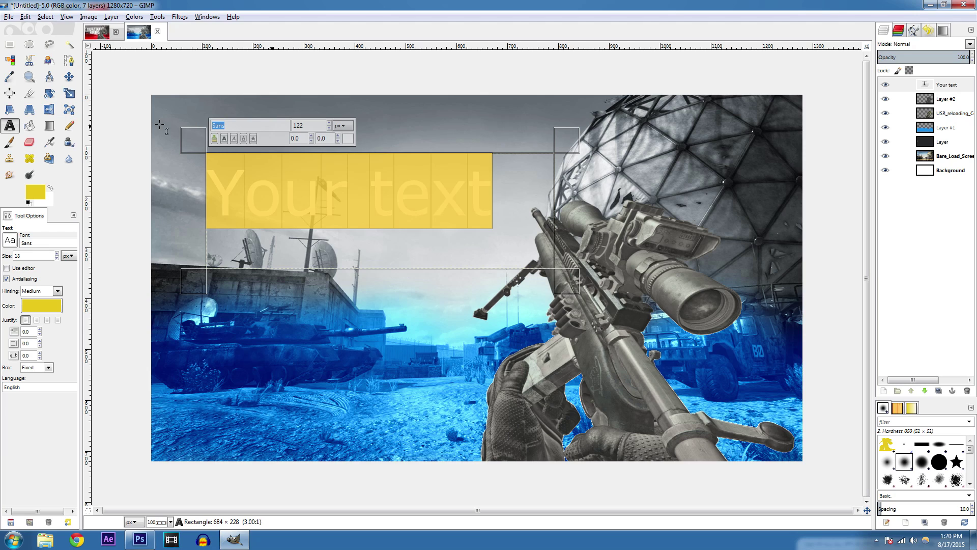
type("n")
key("BackSpace")
type("buil")
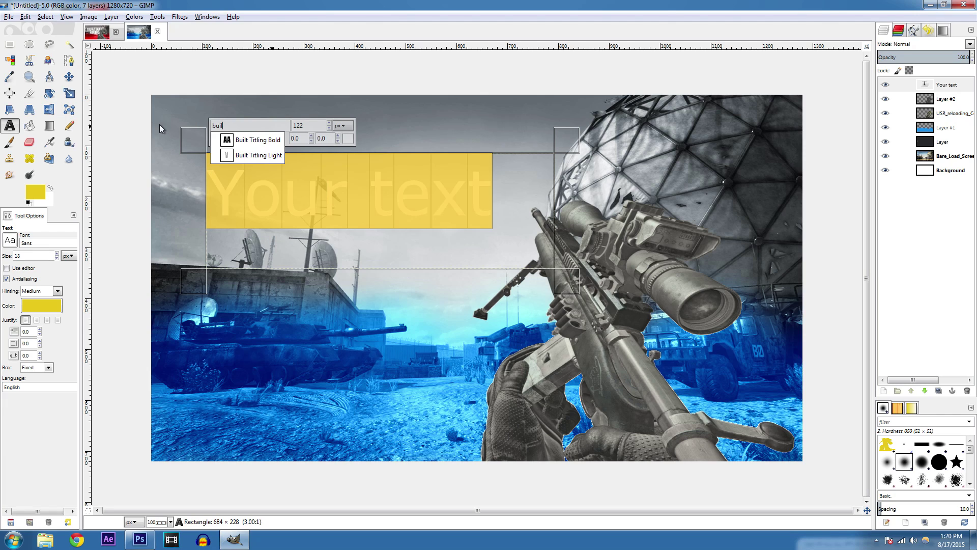
left_click(242, 136)
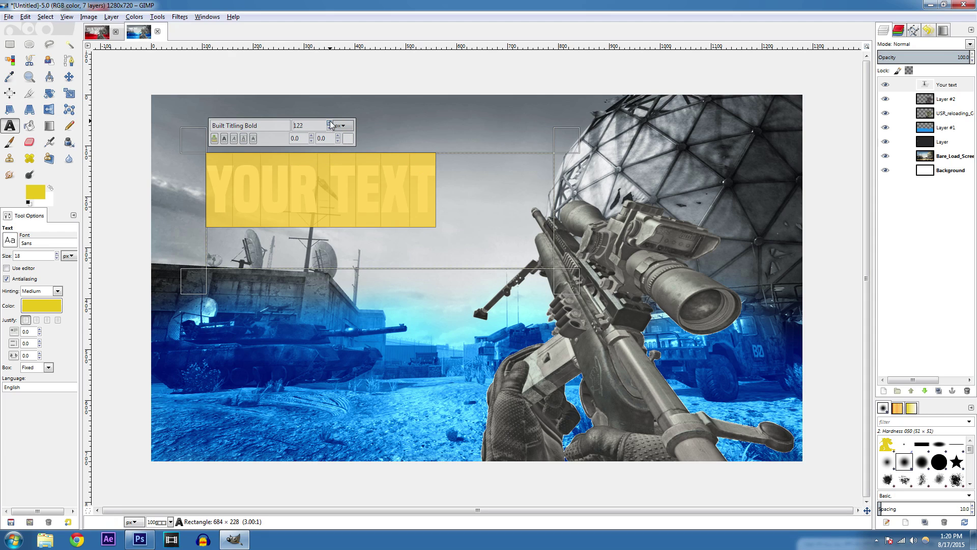
Step: Raise the headline size to 180 px and select the Your text layer
left_click_drag(331, 124, 330, 131)
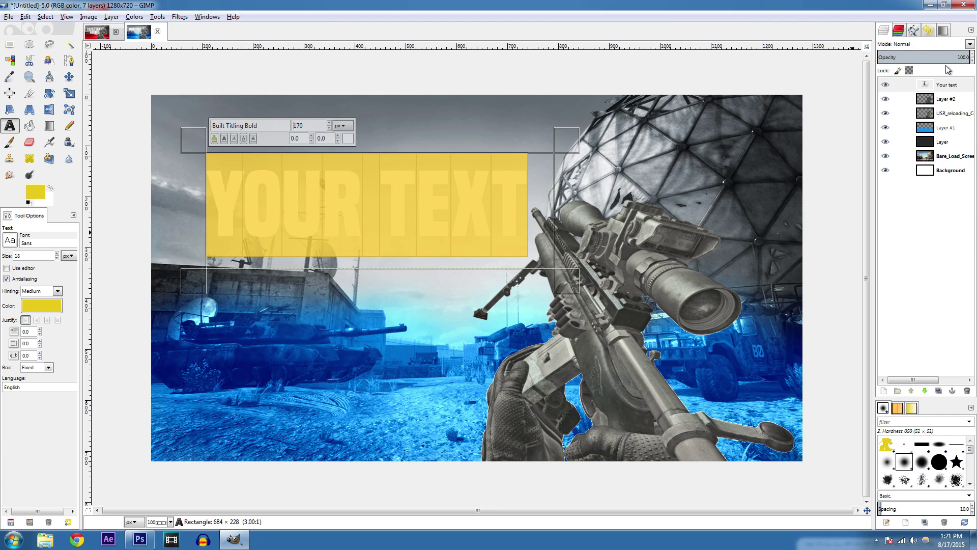
left_click(948, 99)
left_click(329, 123)
left_click(329, 123)
left_click(329, 123)
left_click(329, 123)
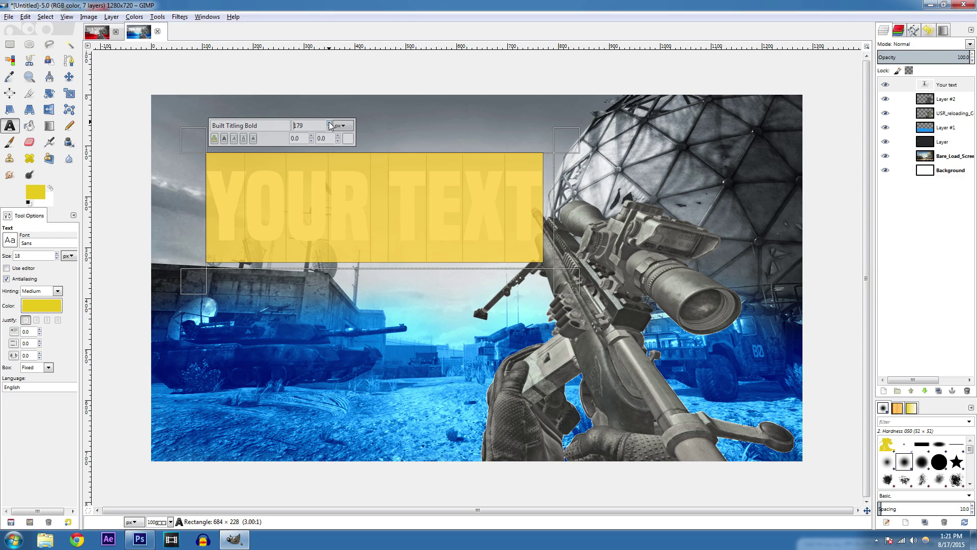
left_click(329, 123)
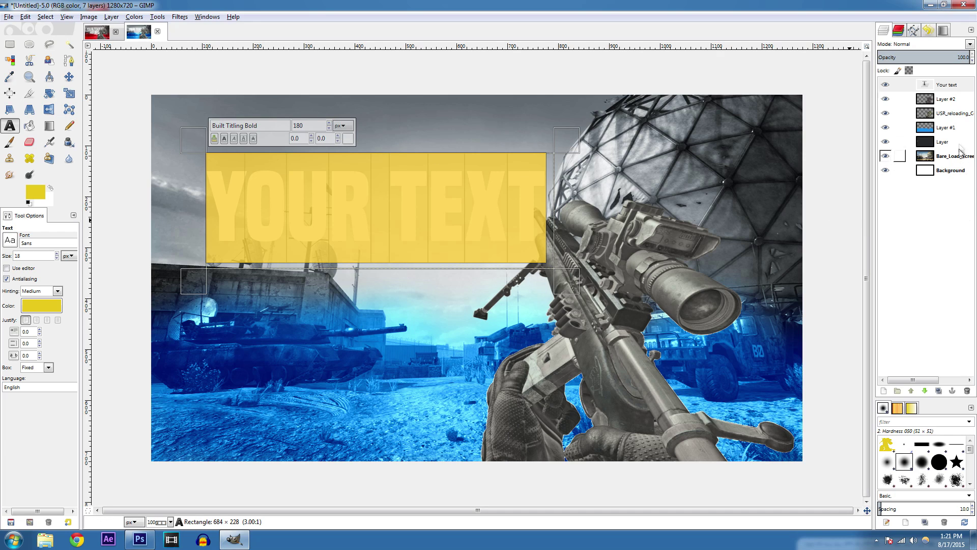
left_click(950, 89)
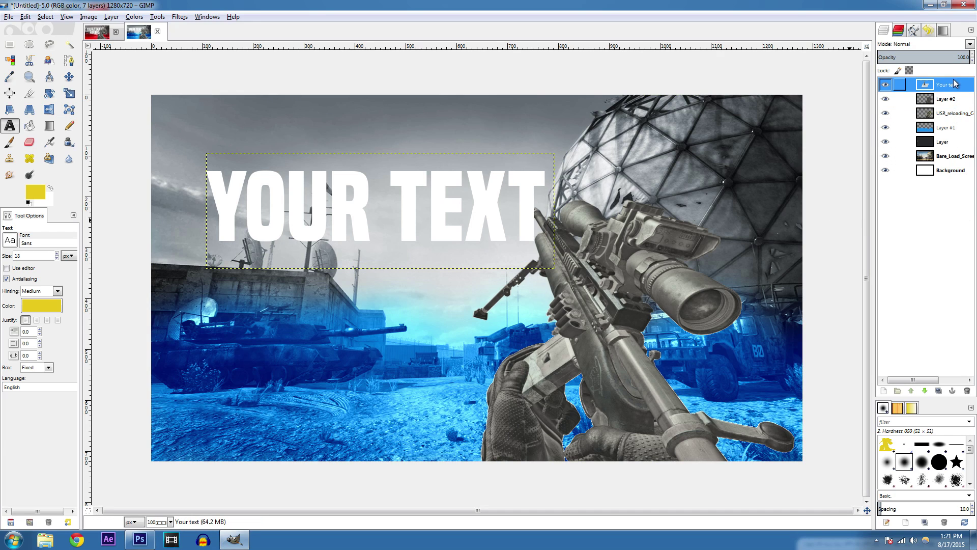
Step: Duplicate the headline layer and make the copy's text dark
left_click(938, 391)
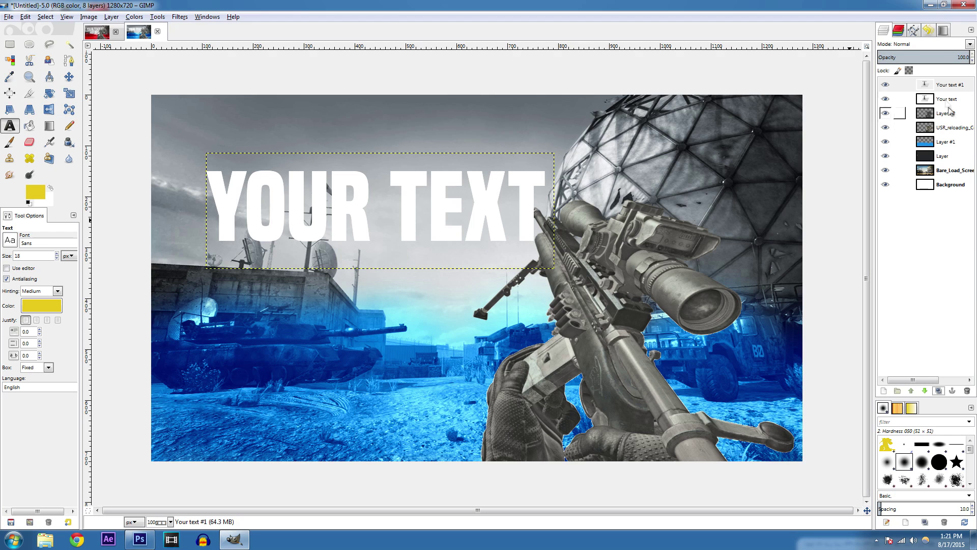
left_click(397, 205)
key("ctrl+a")
left_click(347, 139)
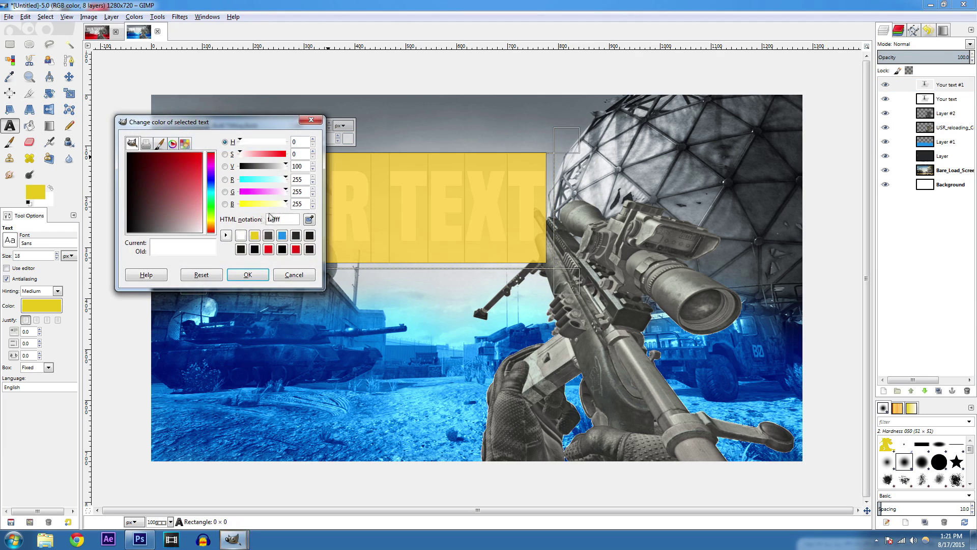
left_click(240, 249)
left_click(247, 274)
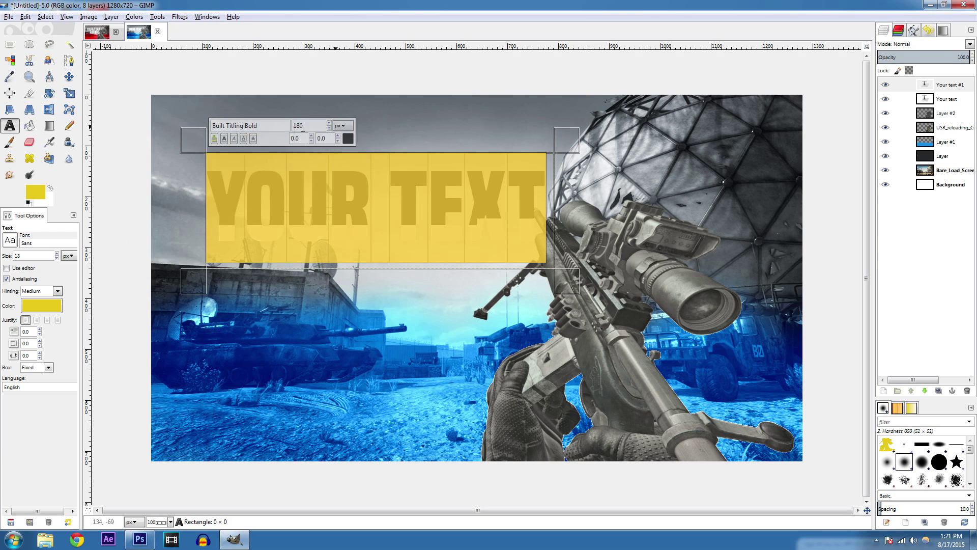
Step: Offset the dark copy and the white headline, keeping the white layer on top
left_click(69, 76)
left_click_drag(341, 203, 349, 210)
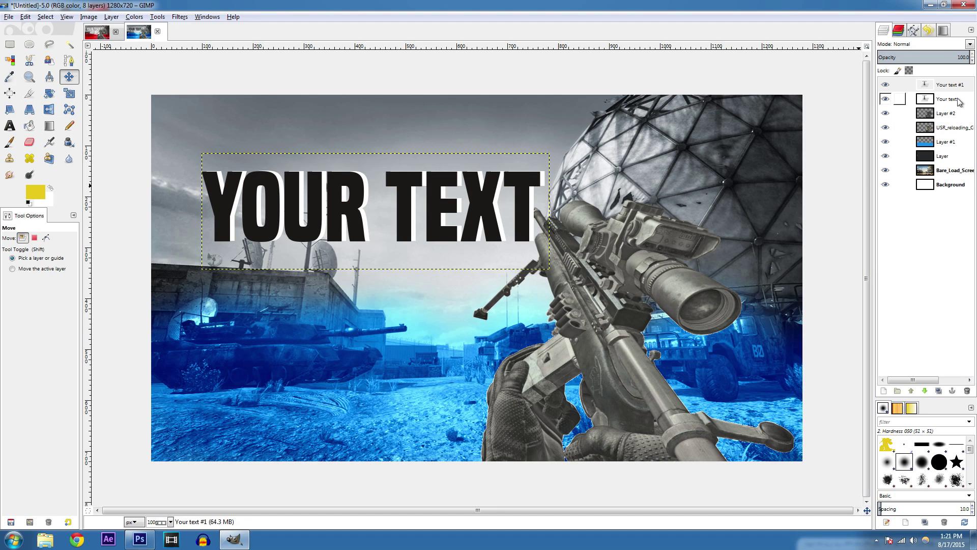
left_click_drag(958, 102, 959, 84)
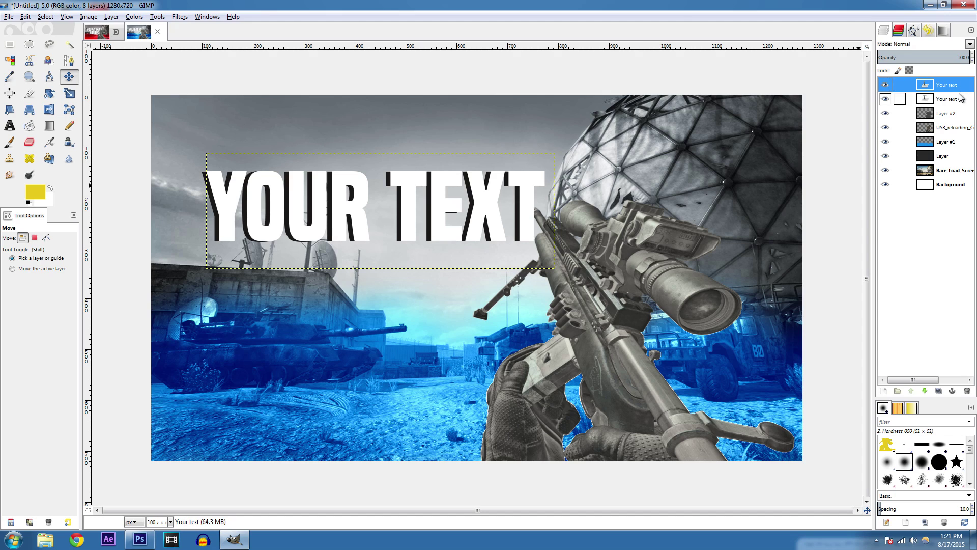
left_click_drag(474, 215, 478, 215)
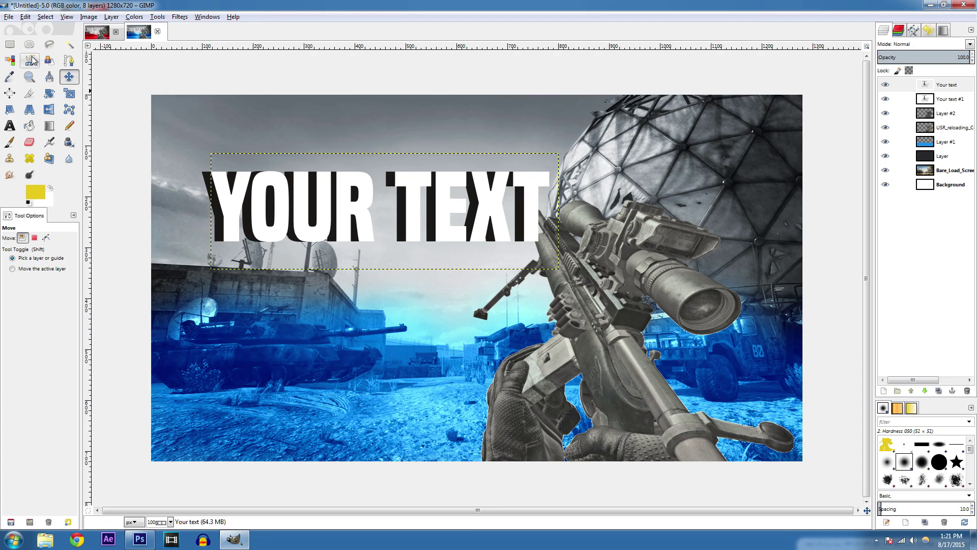
left_click(941, 98)
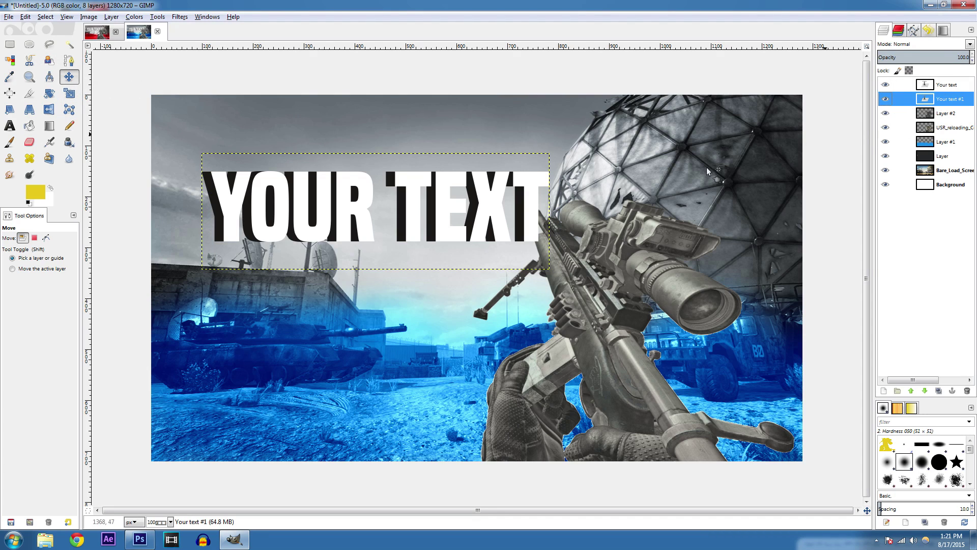